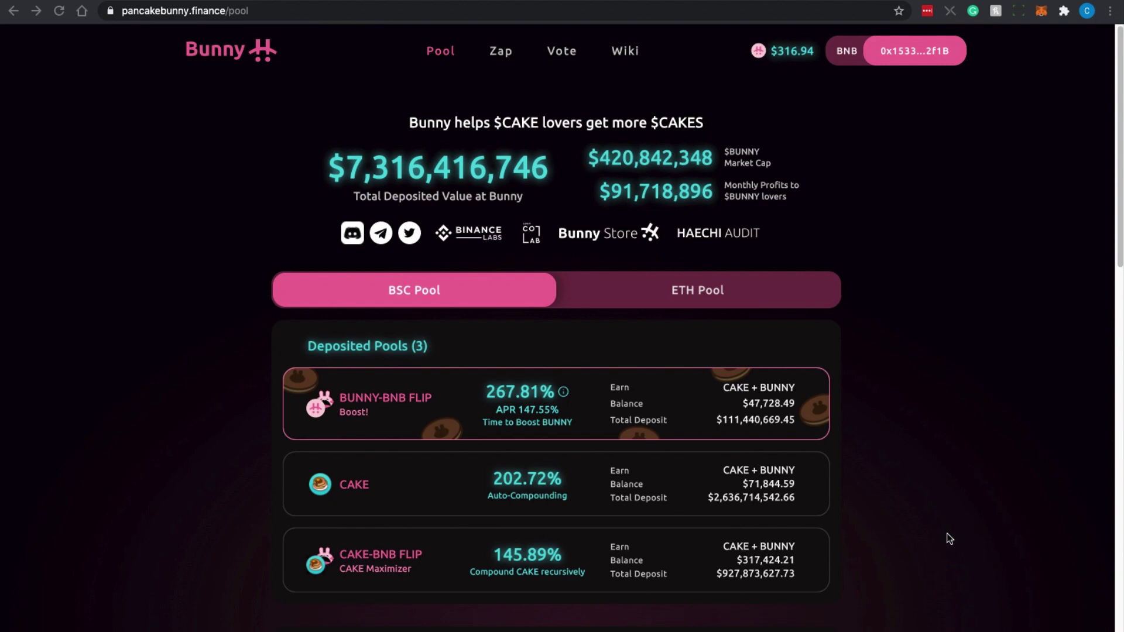
# - Open the CAKE pool's withdrawal view, claim its accumulated CAKE and BUNNY profit, and approve the reward transaction in the wallet
pyautogui.click(810, 487)
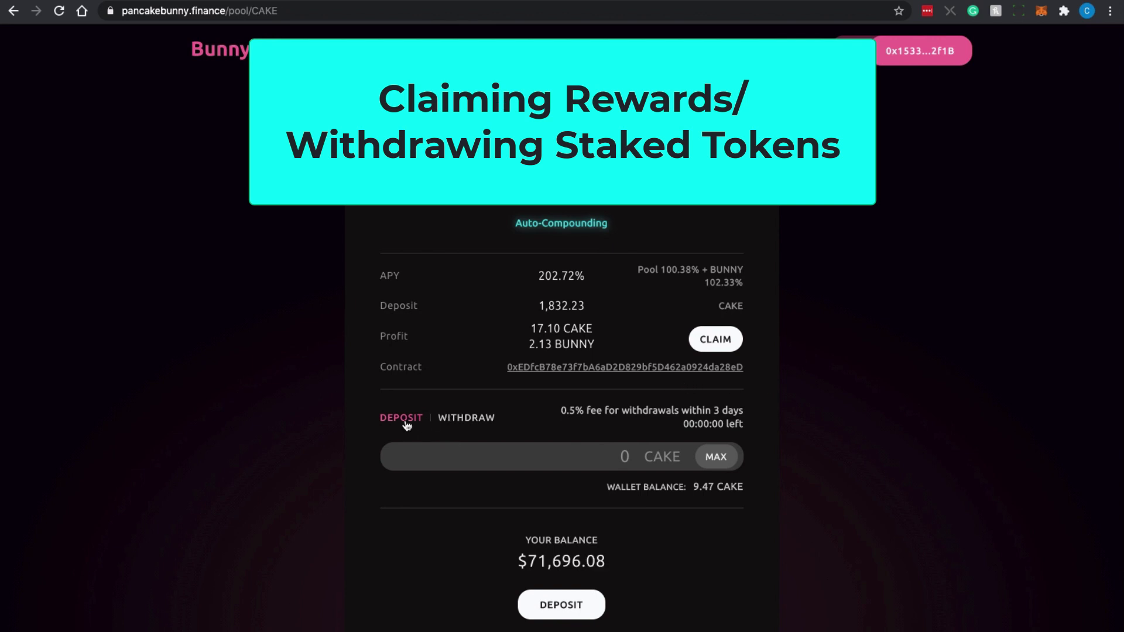
pyautogui.click(473, 419)
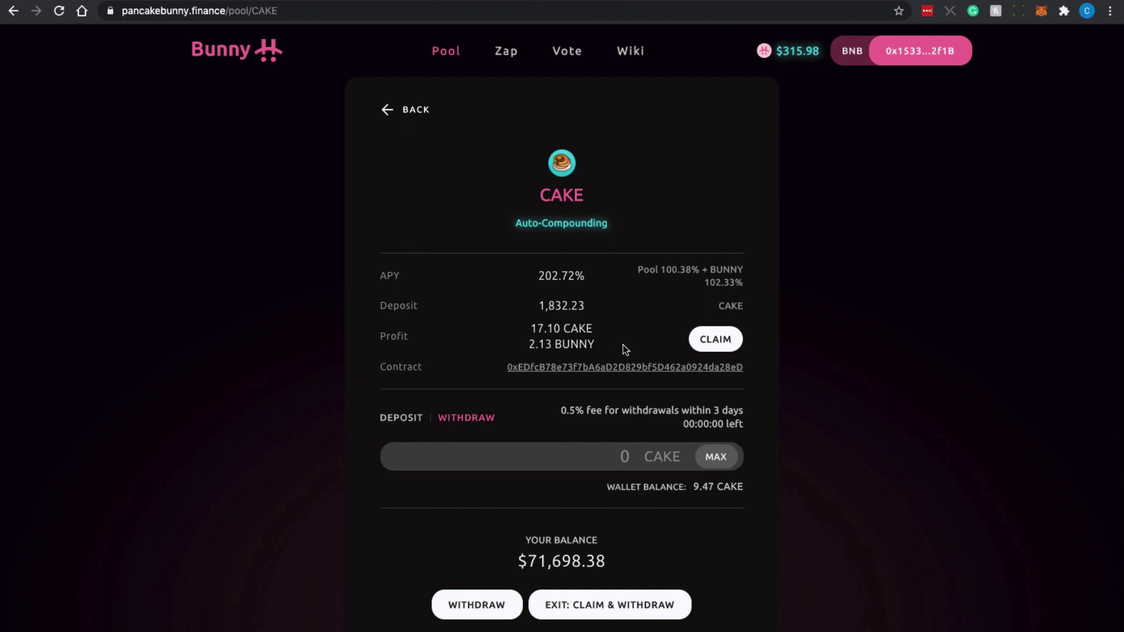
pyautogui.click(722, 344)
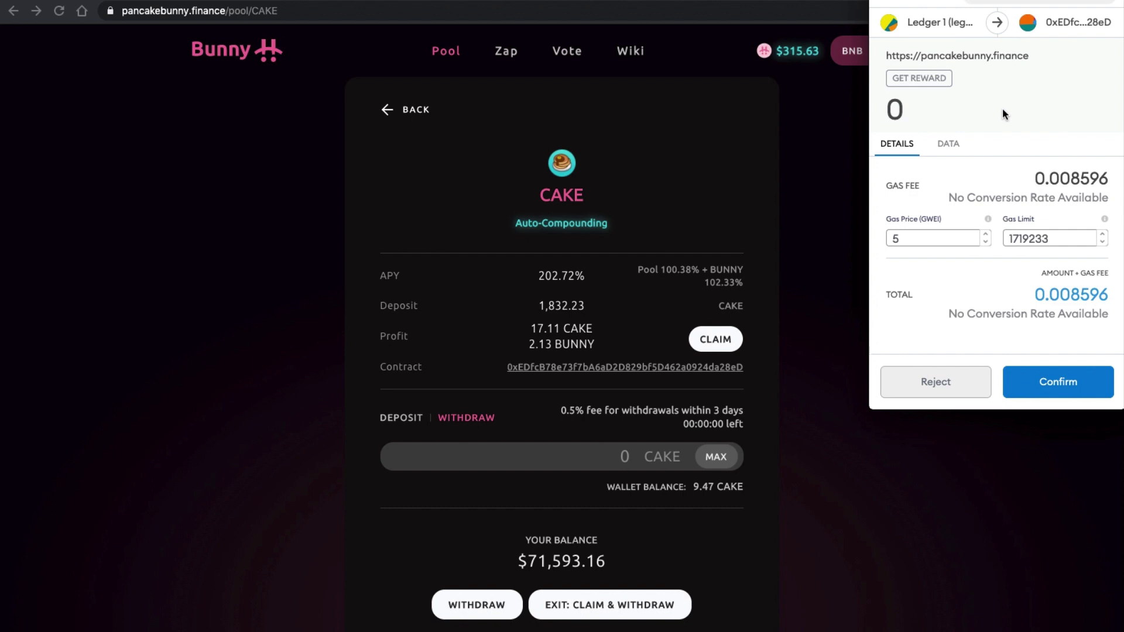
pyautogui.click(1071, 392)
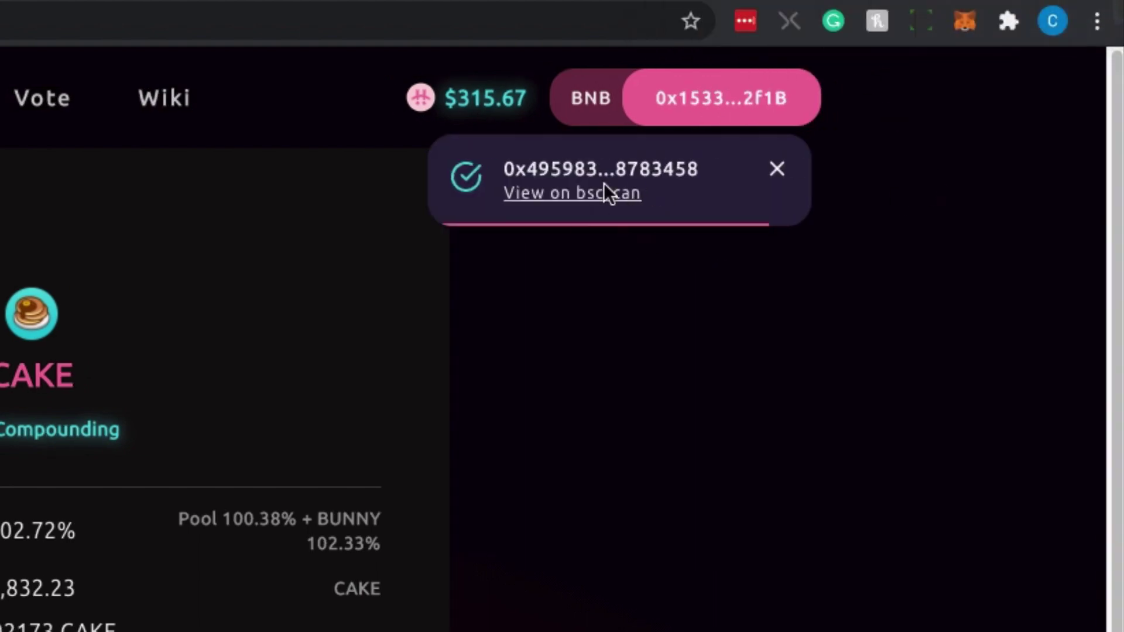
# - View the claim transaction's details and transferred tokens on BscScan, then close the page
pyautogui.click(597, 194)
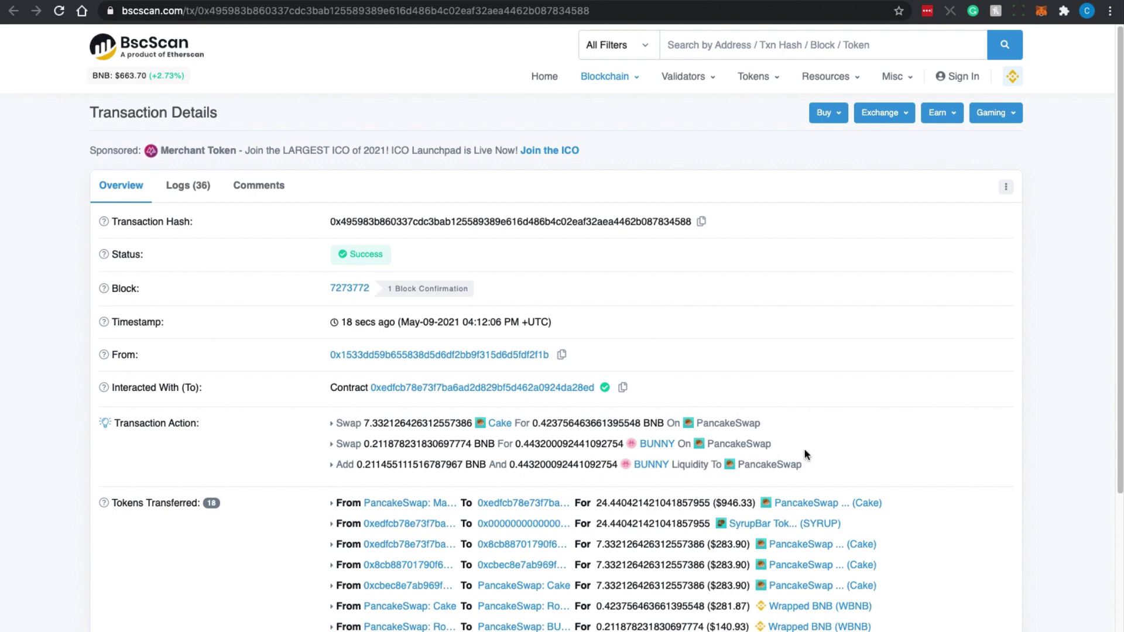
pyautogui.scroll(-3, 805, 455)
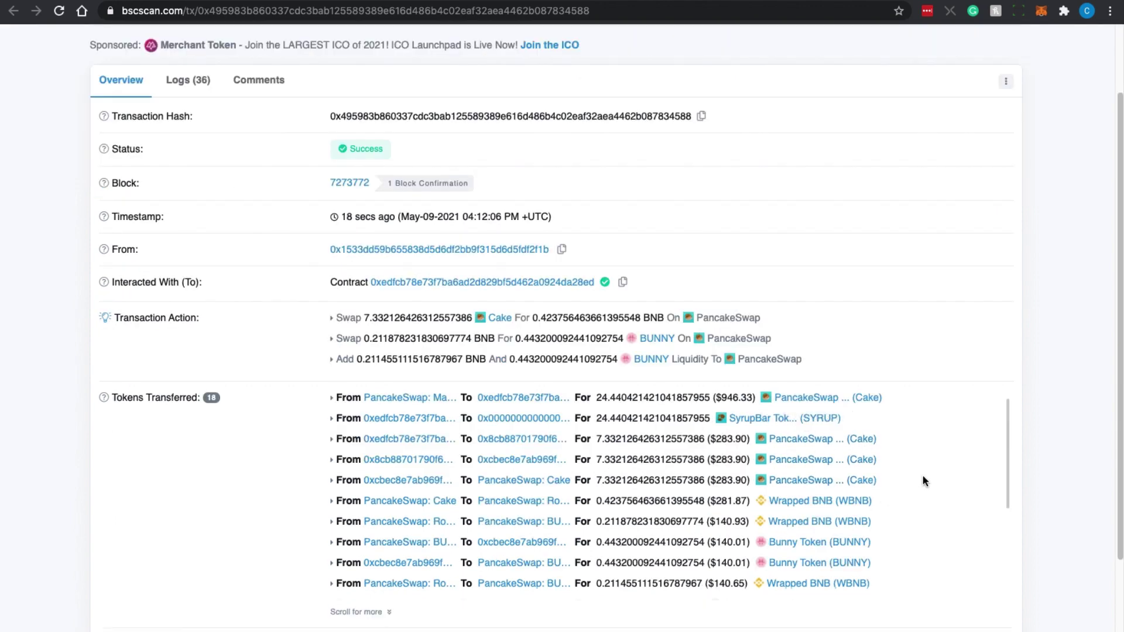
pyautogui.press('super+w')
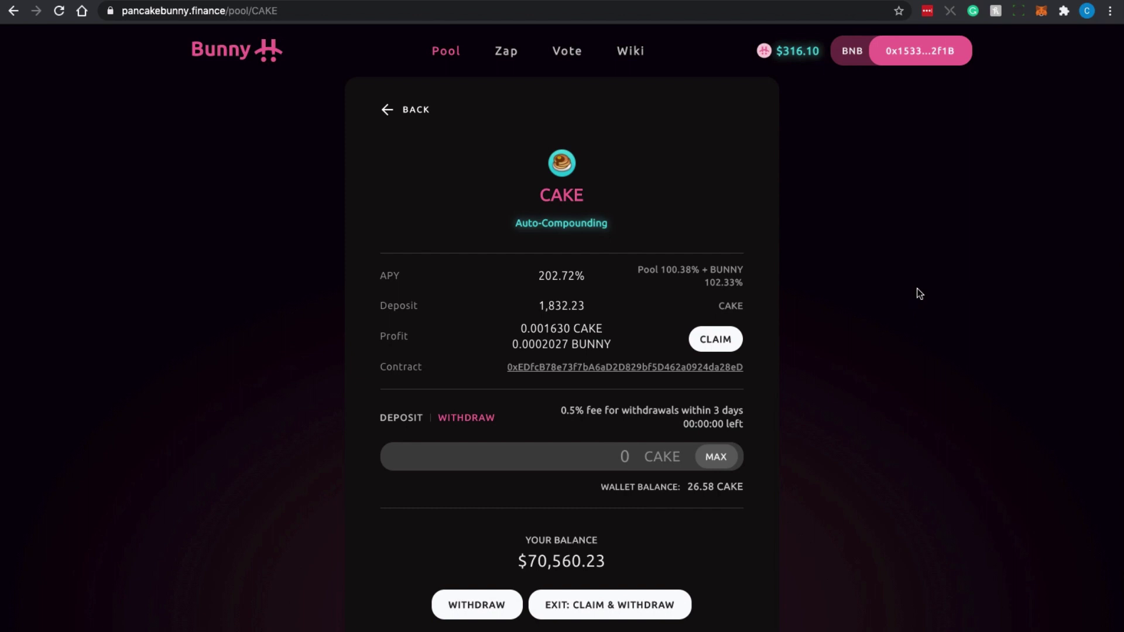
# - Add Cake to the MetaMask wallet as a custom token using contract address 0x0e09fabb73bd3ade0a17ecc321fd13a19e81ce82
pyautogui.click(1041, 13)
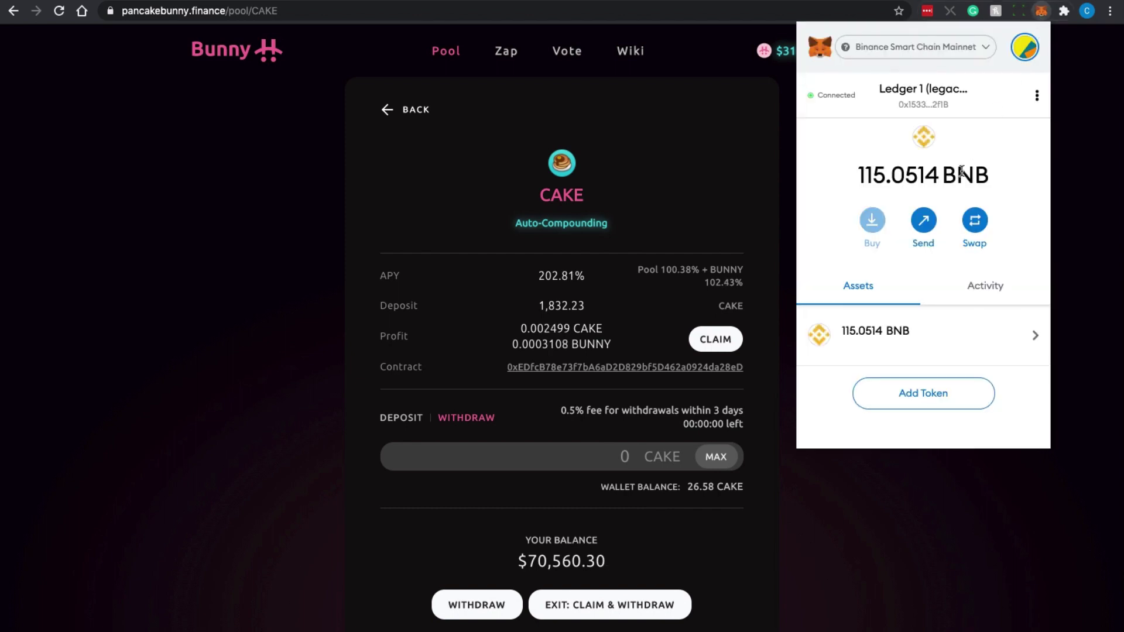
pyautogui.click(942, 344)
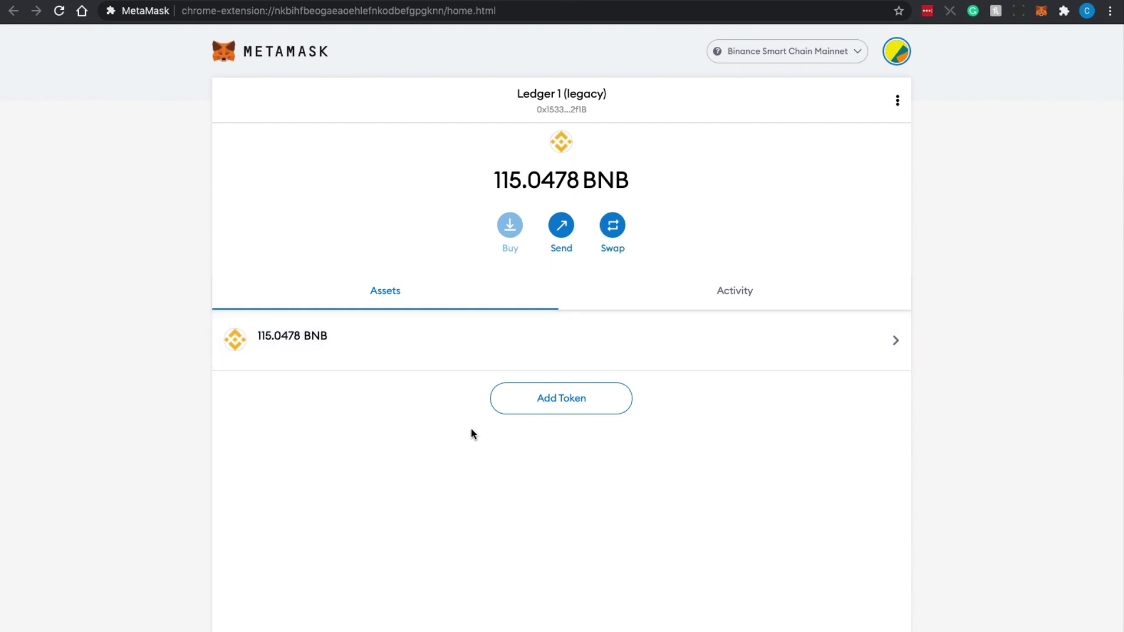
pyautogui.click(535, 398)
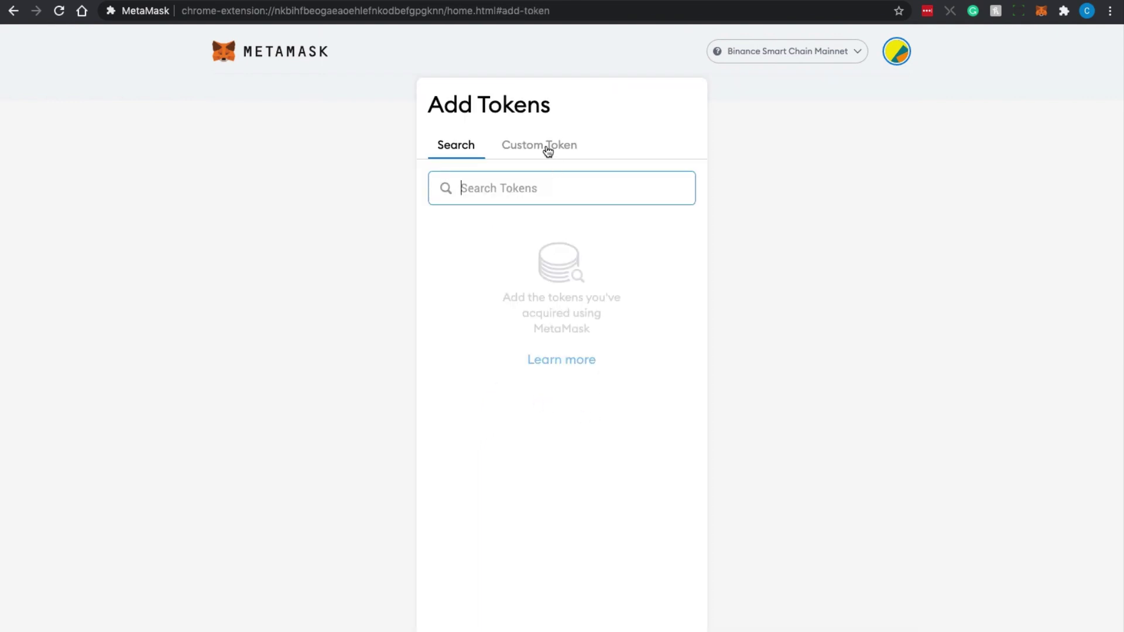
pyautogui.click(547, 147)
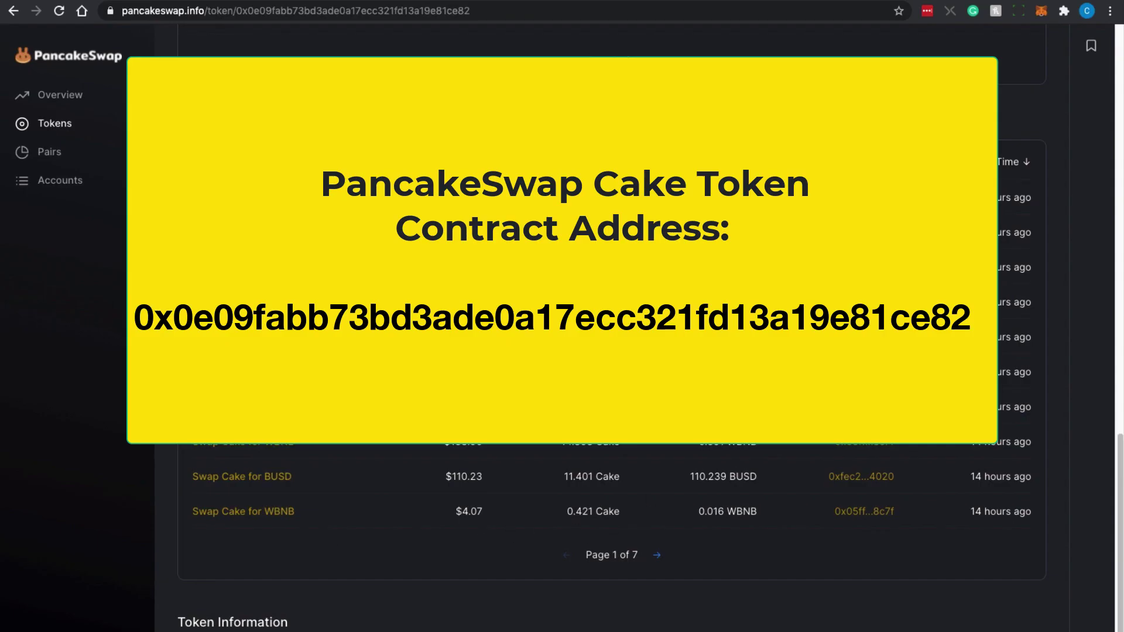
pyautogui.scroll(-1, 611, 527)
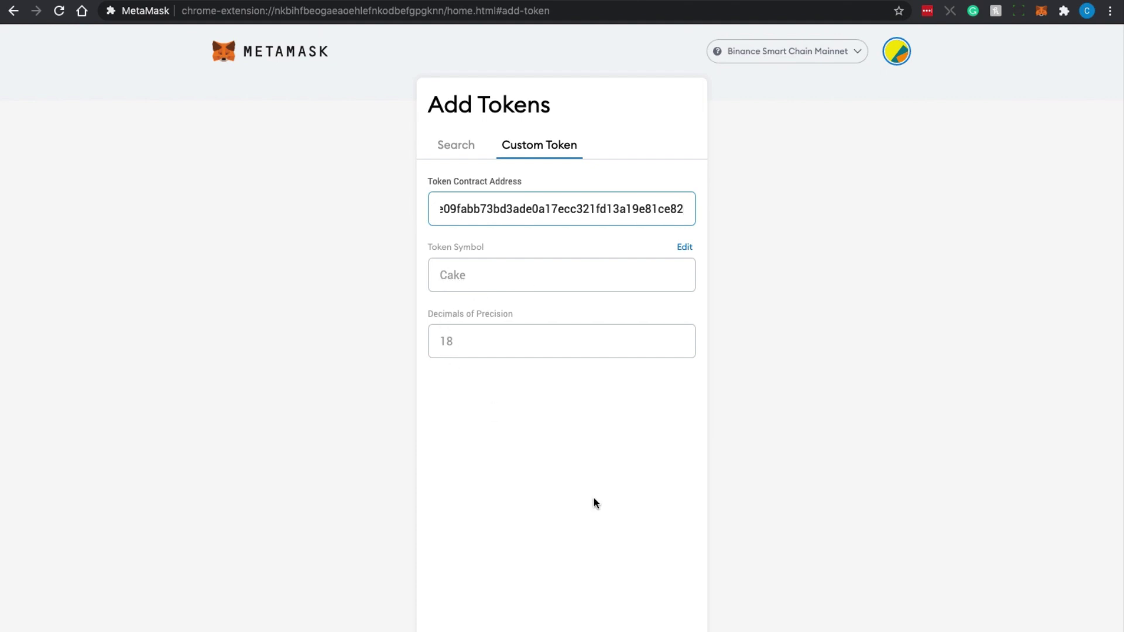
pyautogui.click(632, 614)
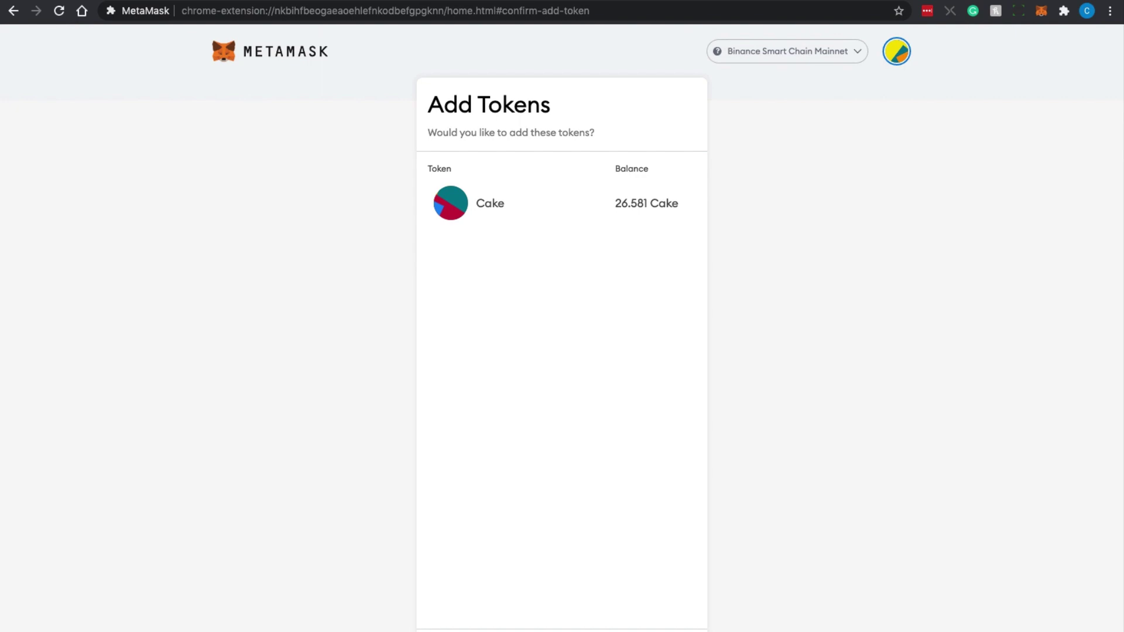
pyautogui.press('Return')
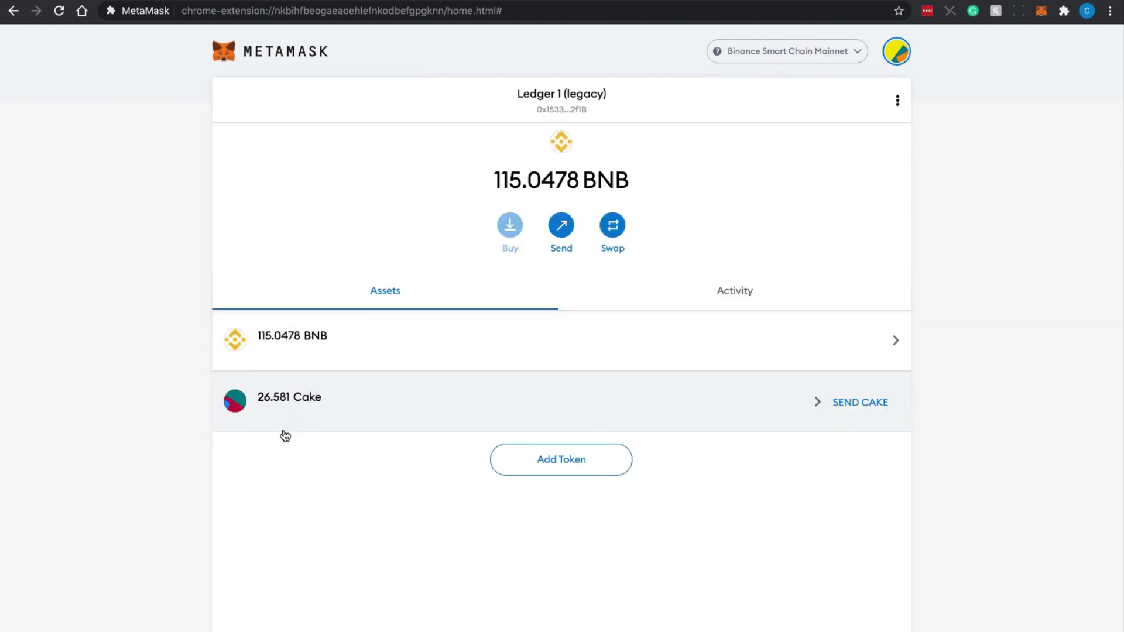
# - Add BUNNY to MetaMask as a custom token, copying contract address 0xC9849E6fdB743d08fAeE3E34dd2D1bc69EA11a51 from the BunnyToken entry in PancakeBunny Docs
pyautogui.click(555, 461)
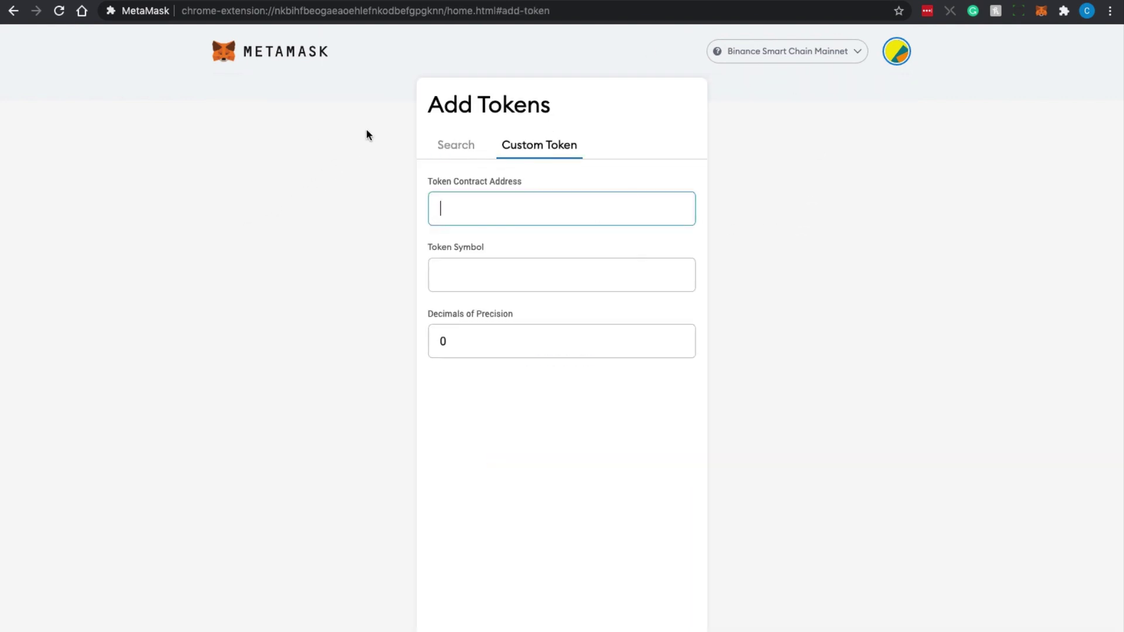
pyautogui.hotkey('ctrl', 'Tab')
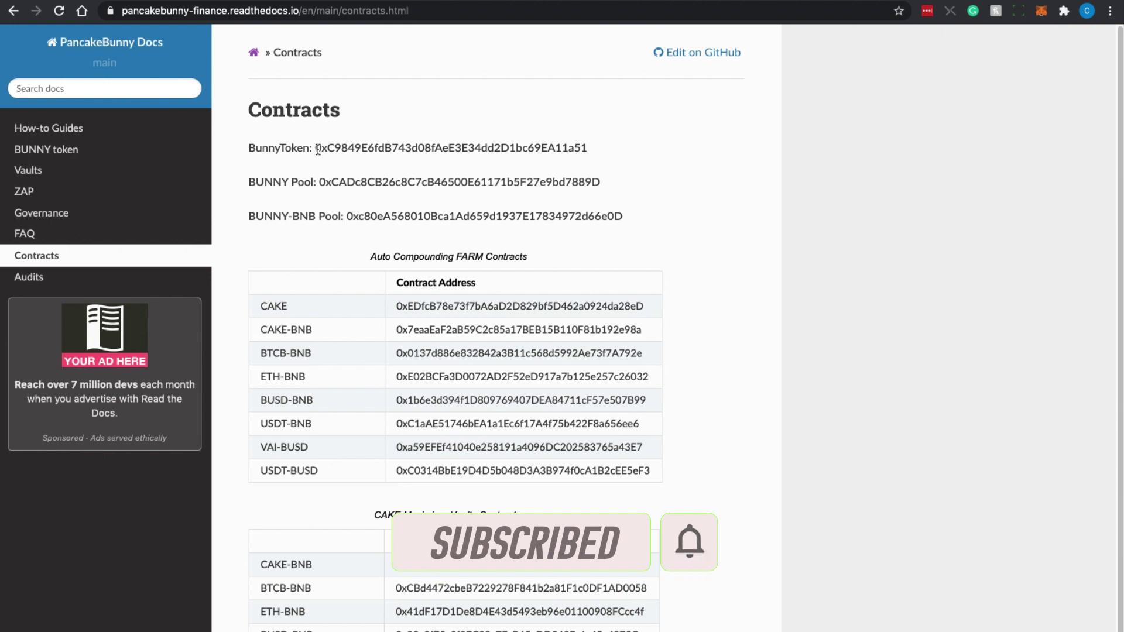
pyautogui.moveTo(318, 150); pyautogui.dragTo(595, 150)
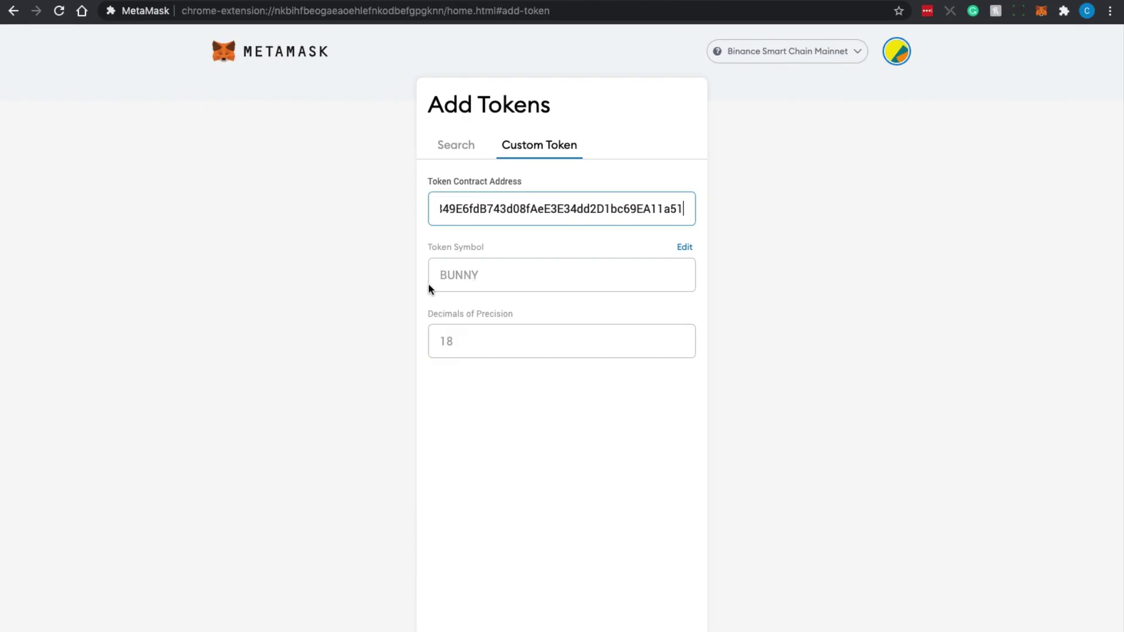
pyautogui.click(572, 614)
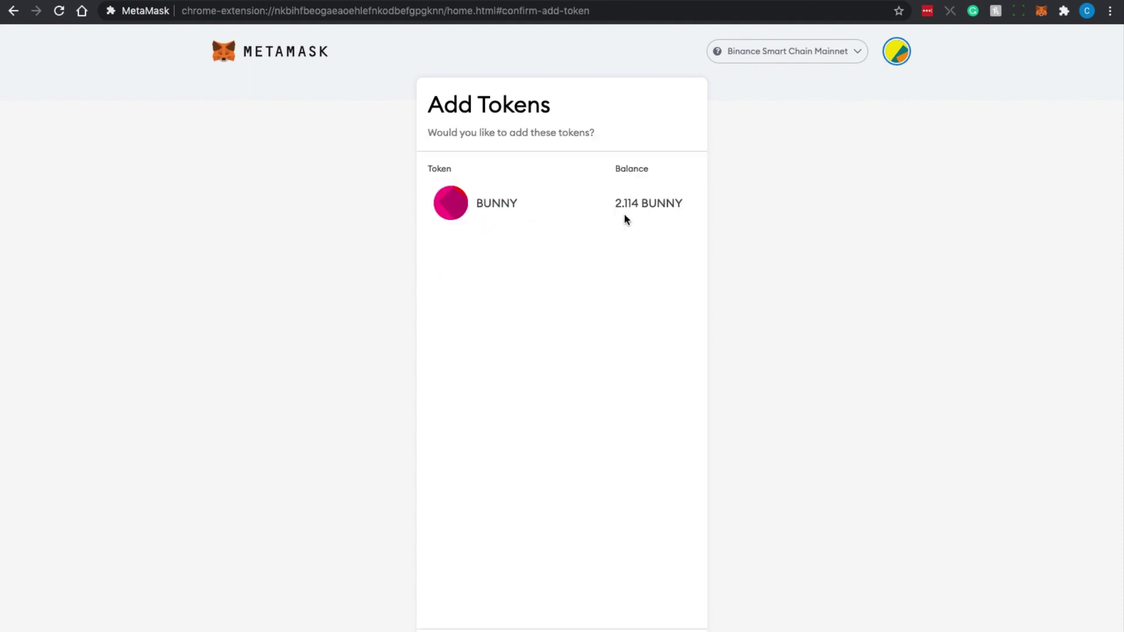
pyautogui.click(638, 630)
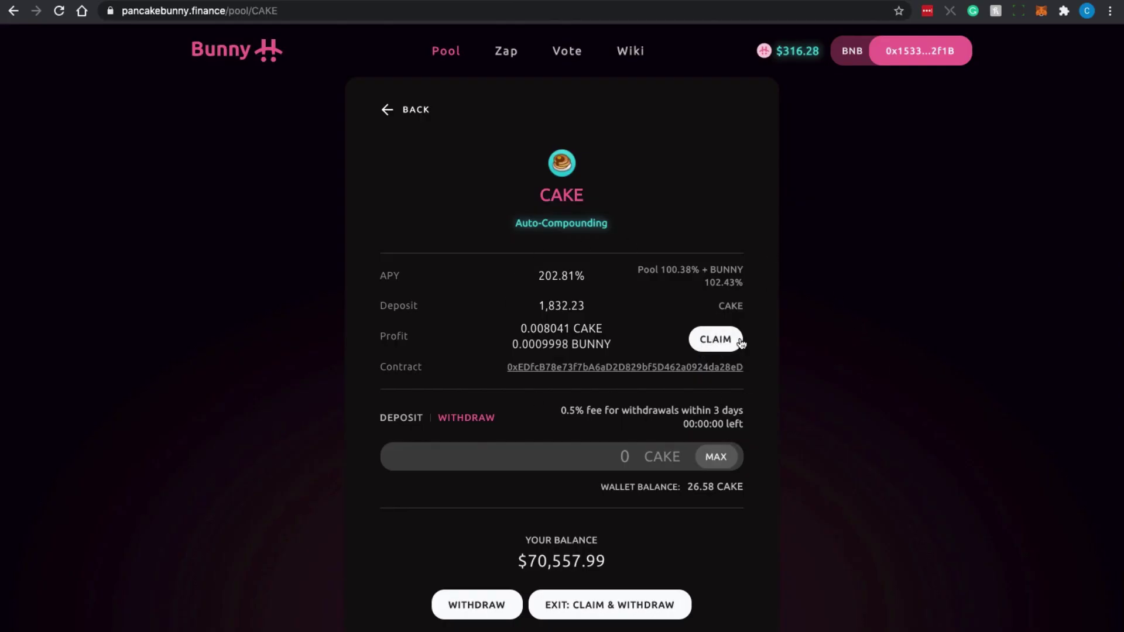
# - Return from the CAKE pool to the pool list, reopen the CAKE pool and enter 5 CAKE as the deposit amount
pyautogui.click(383, 110)
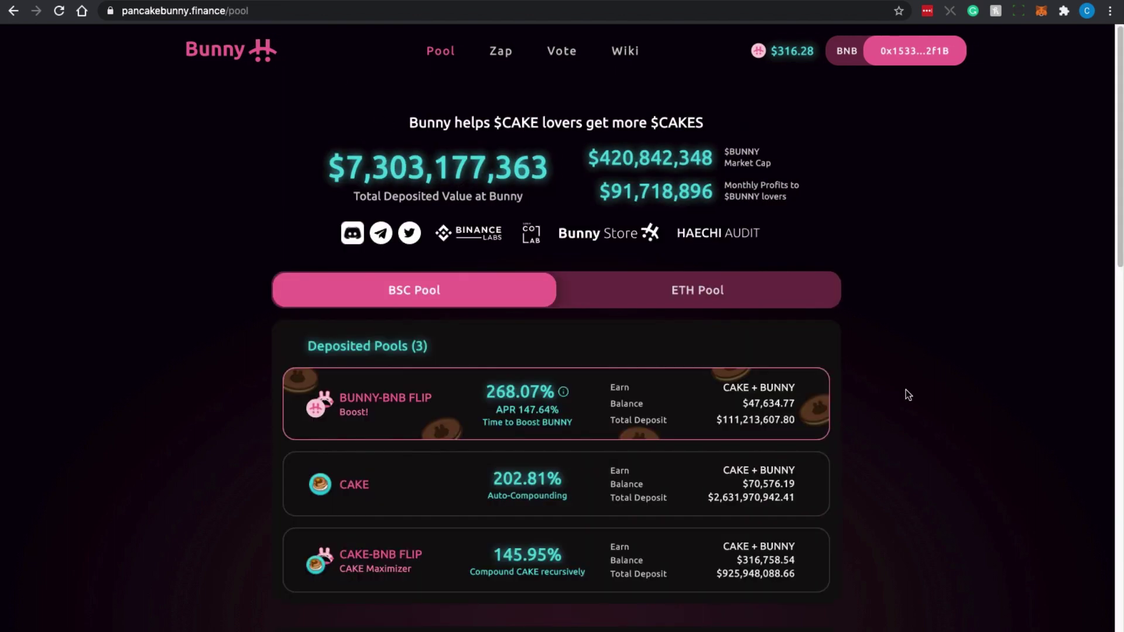
pyautogui.click(795, 402)
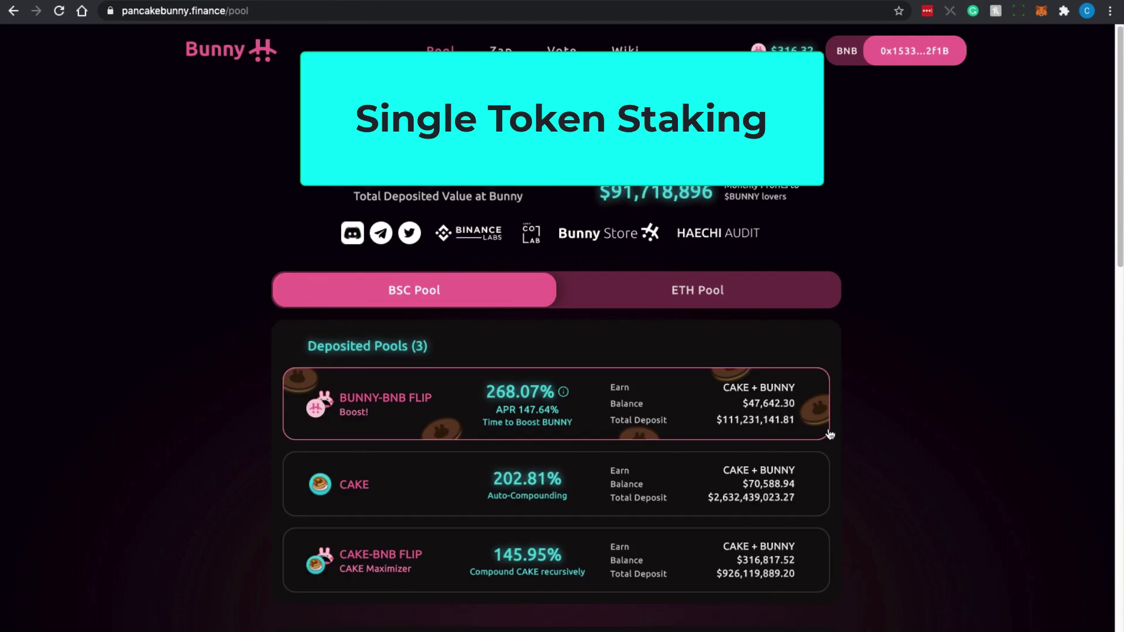
pyautogui.scroll(-1, 929, 473)
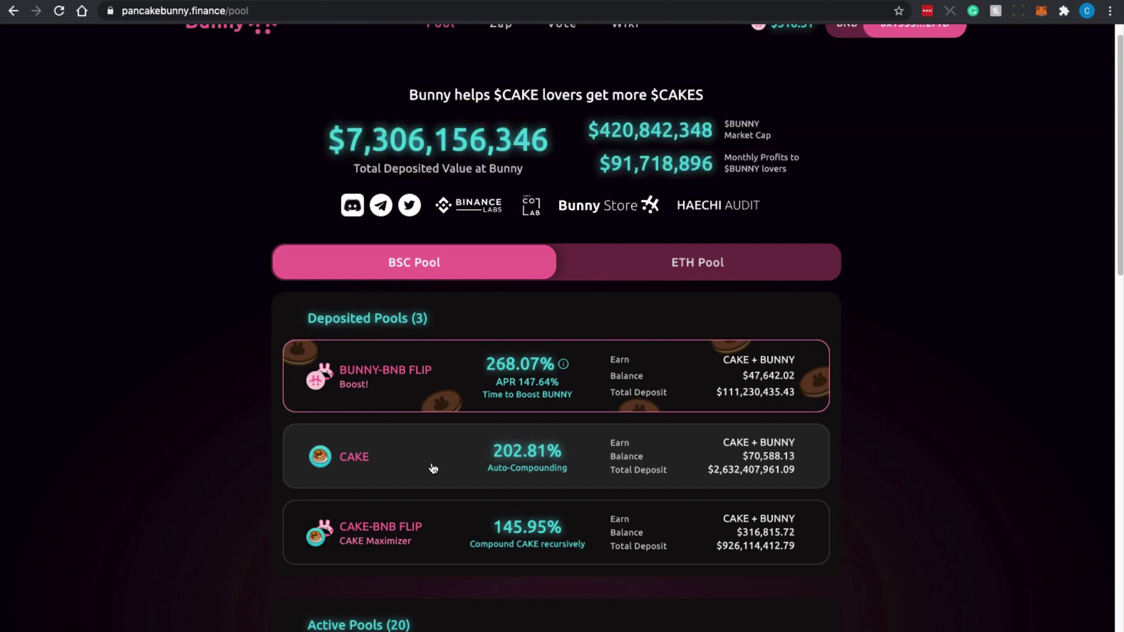
pyautogui.click(432, 467)
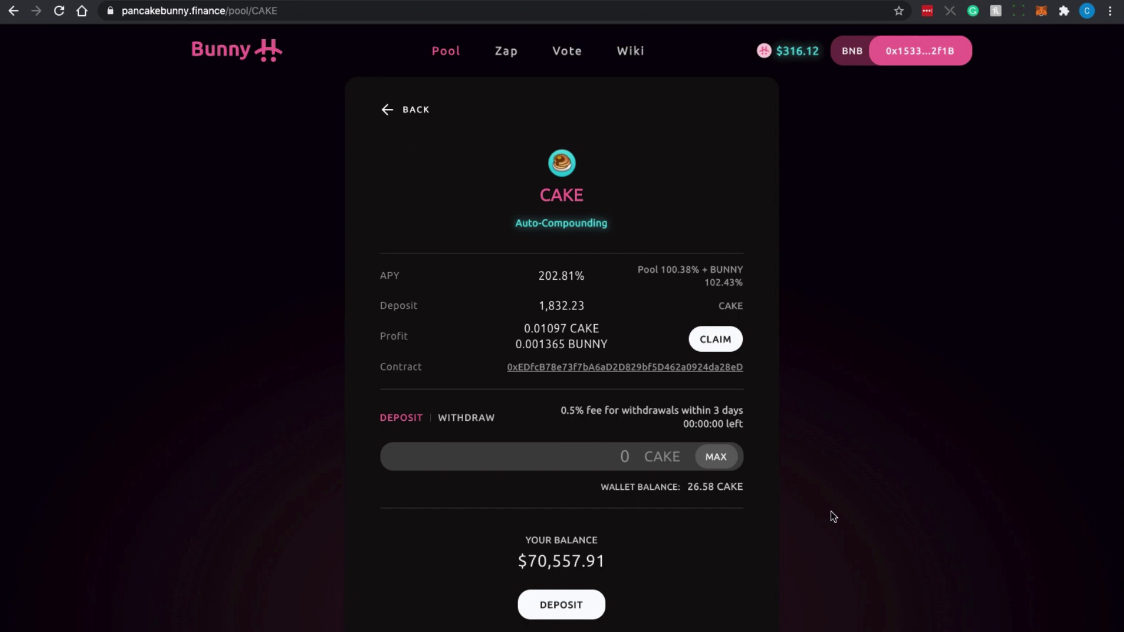
pyautogui.write('5')
# - Go to the BUNNY pool, request approval to spend BUNNY, and reject the permission request in the wallet
pyautogui.click(413, 116)
pyautogui.click(831, 375)
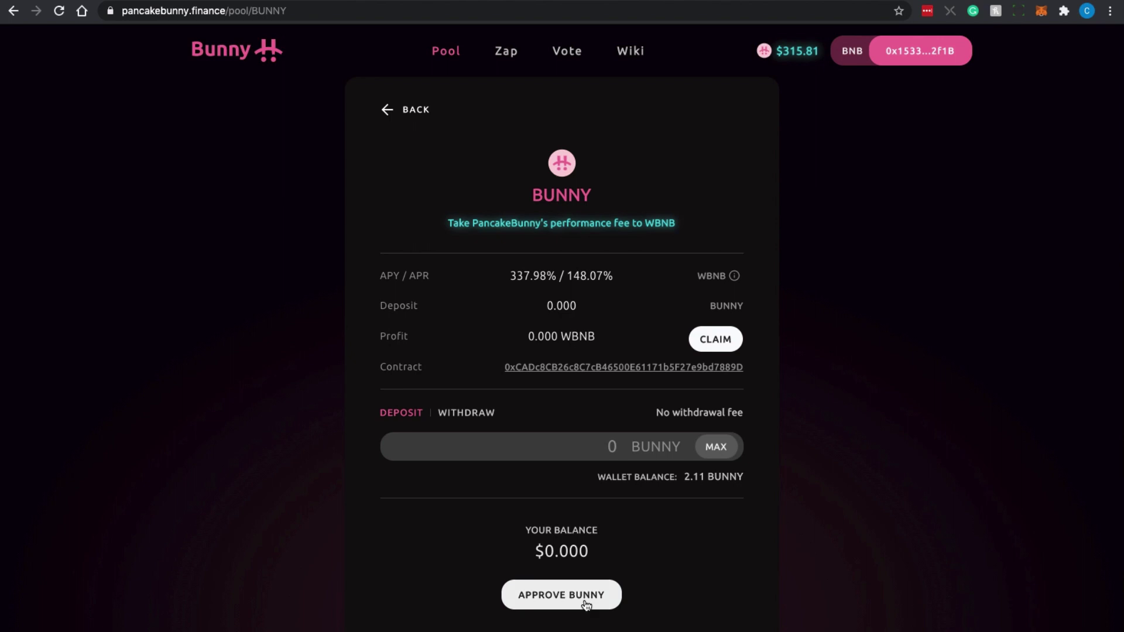
pyautogui.click(585, 598)
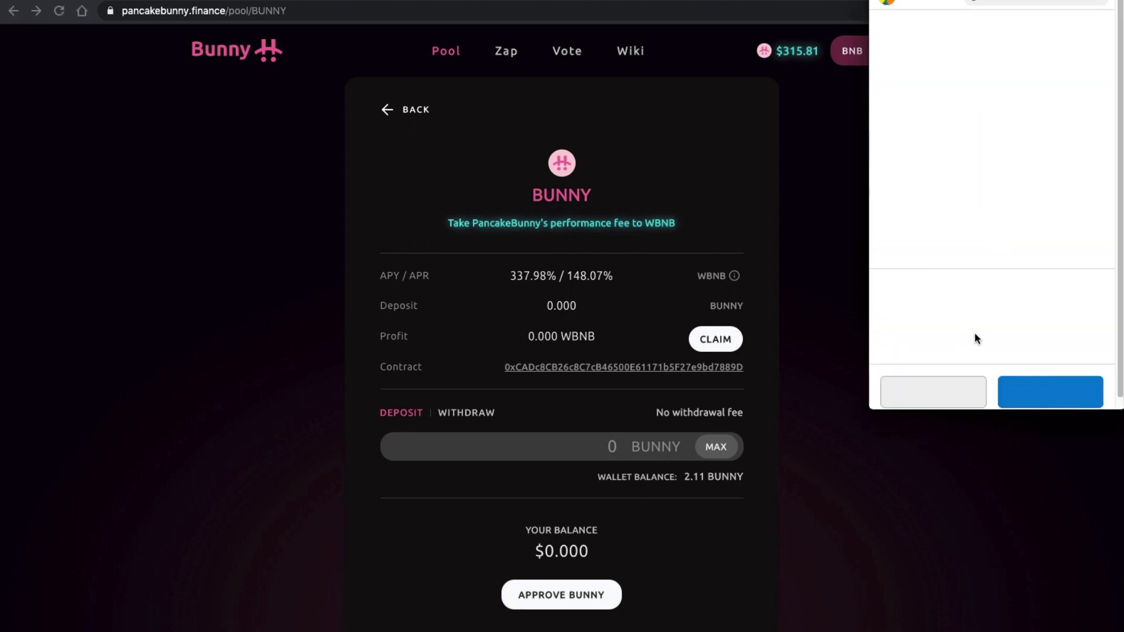
pyautogui.scroll(-1, 1048, 159)
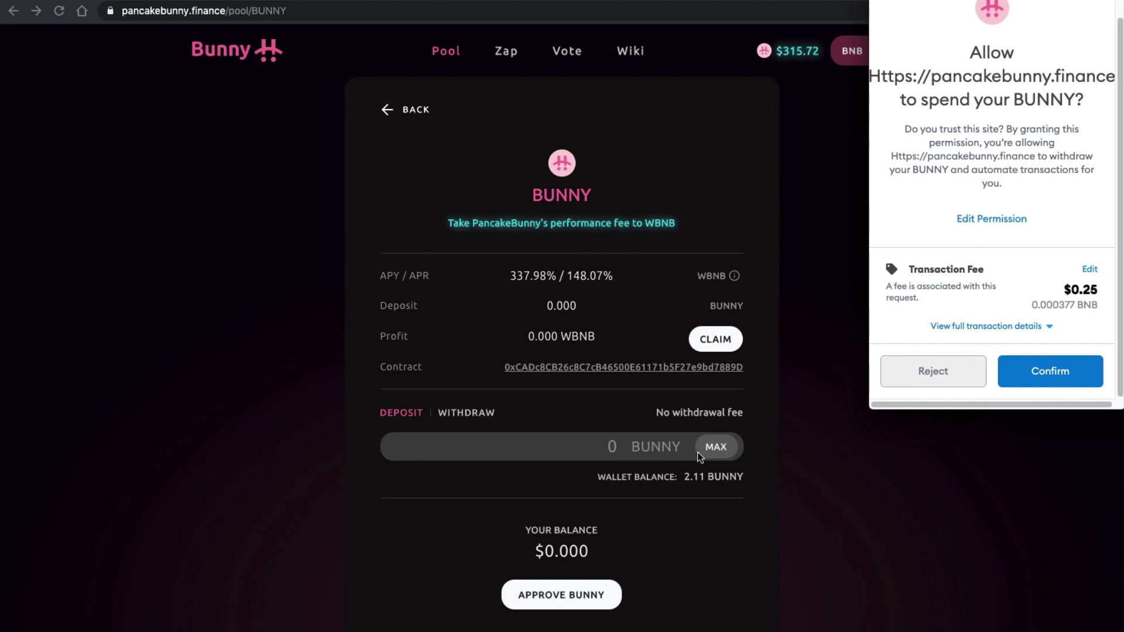
pyautogui.click(948, 381)
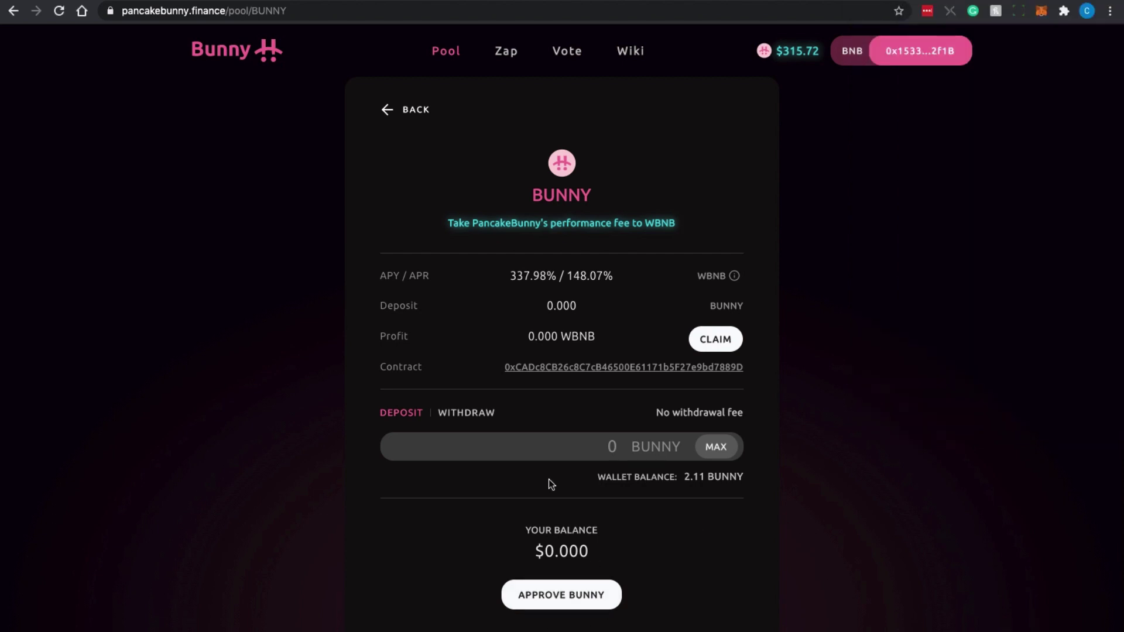
# - Return to the CAKE pool, deposit 5 CAKE and confirm the transaction in the wallet
pyautogui.click(393, 127)
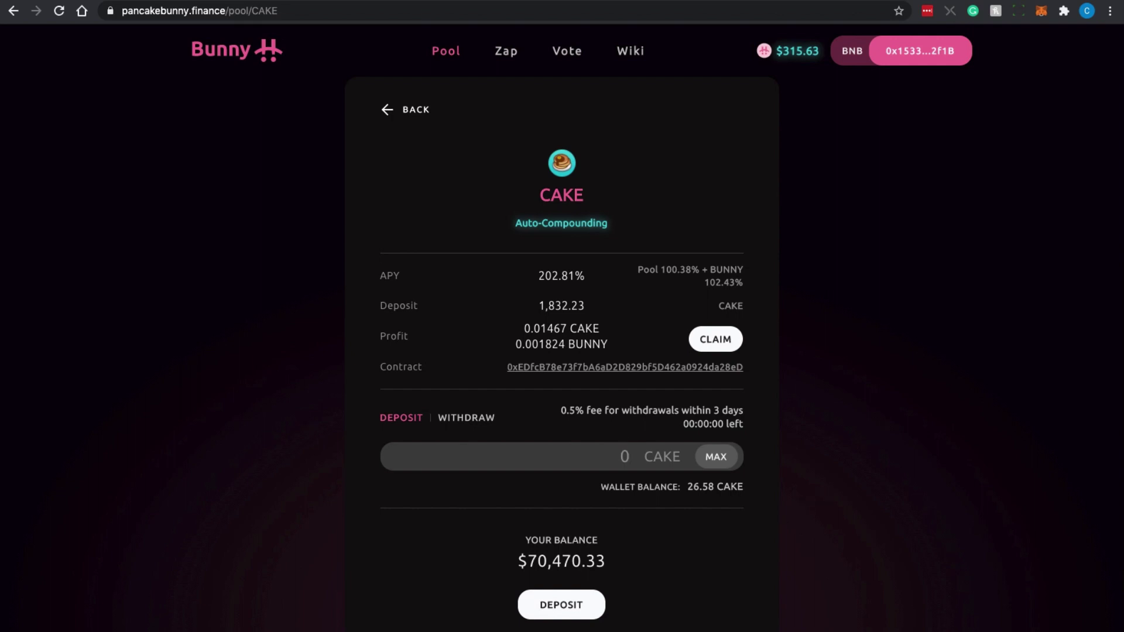
pyautogui.write('5')
pyautogui.click(587, 605)
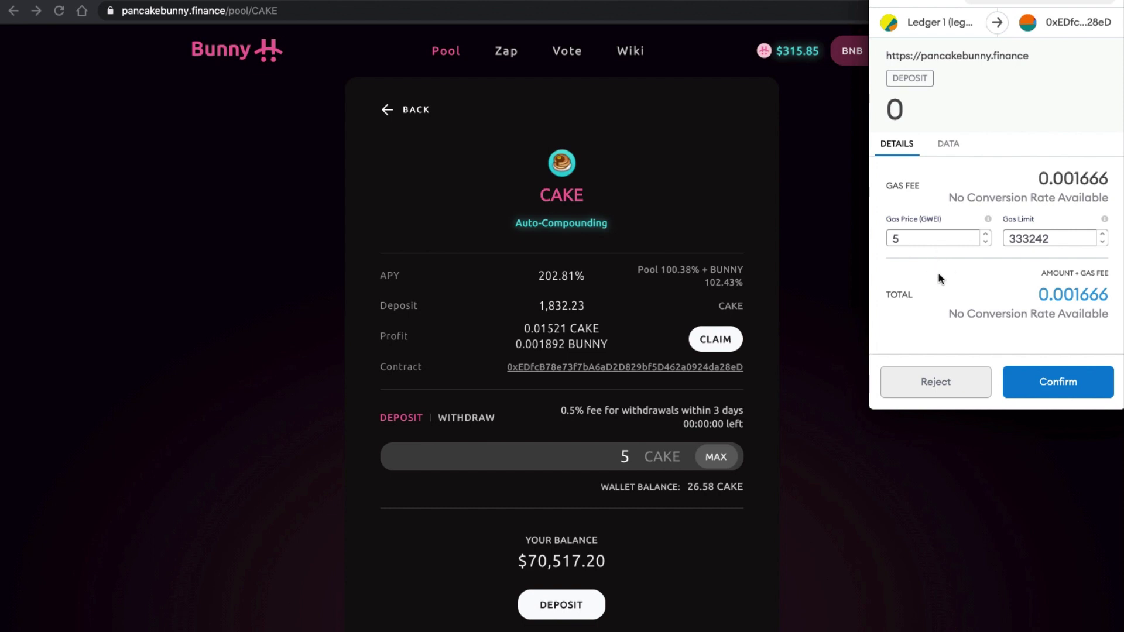
pyautogui.click(1032, 380)
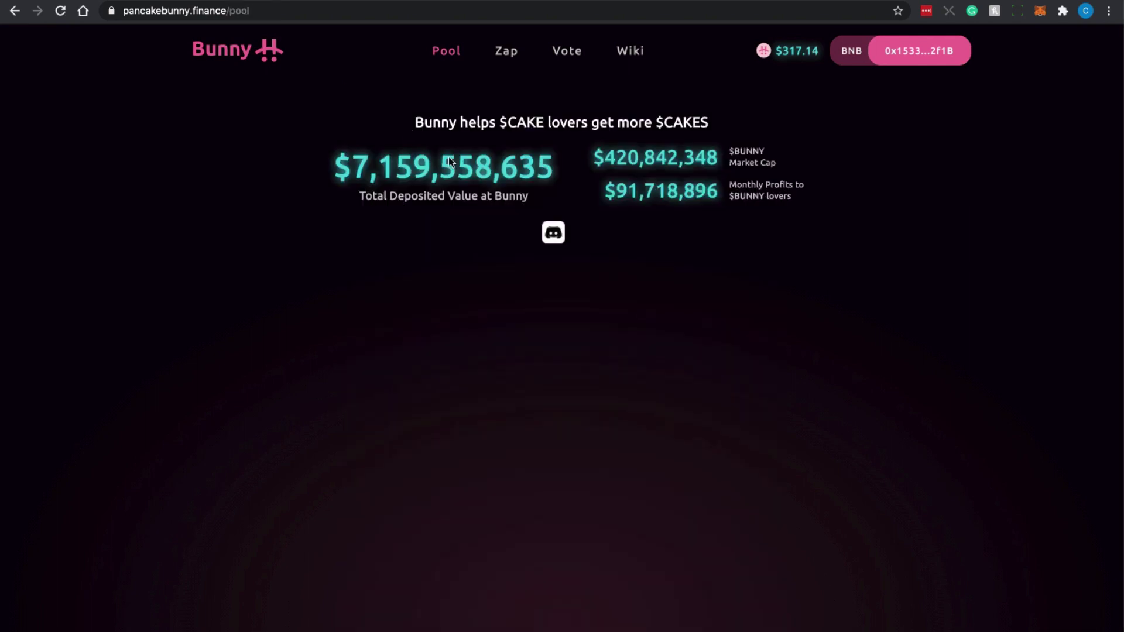
# - Open the CAKE-BNB FLIP pool from the deposited pools
pyautogui.scroll(-3, 904, 369)
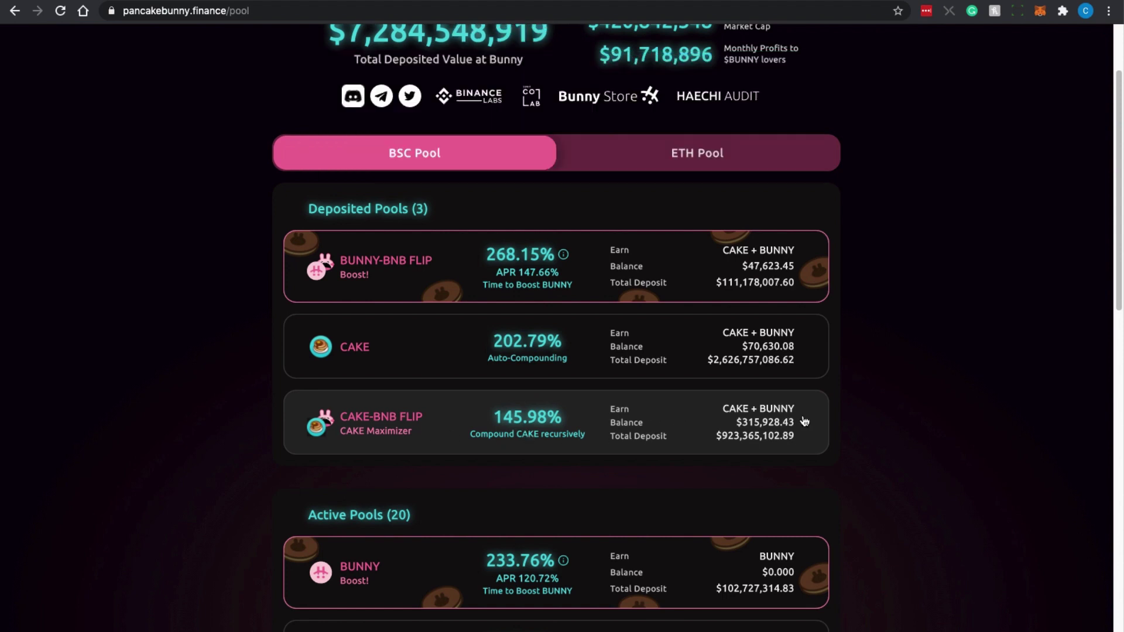
pyautogui.click(808, 422)
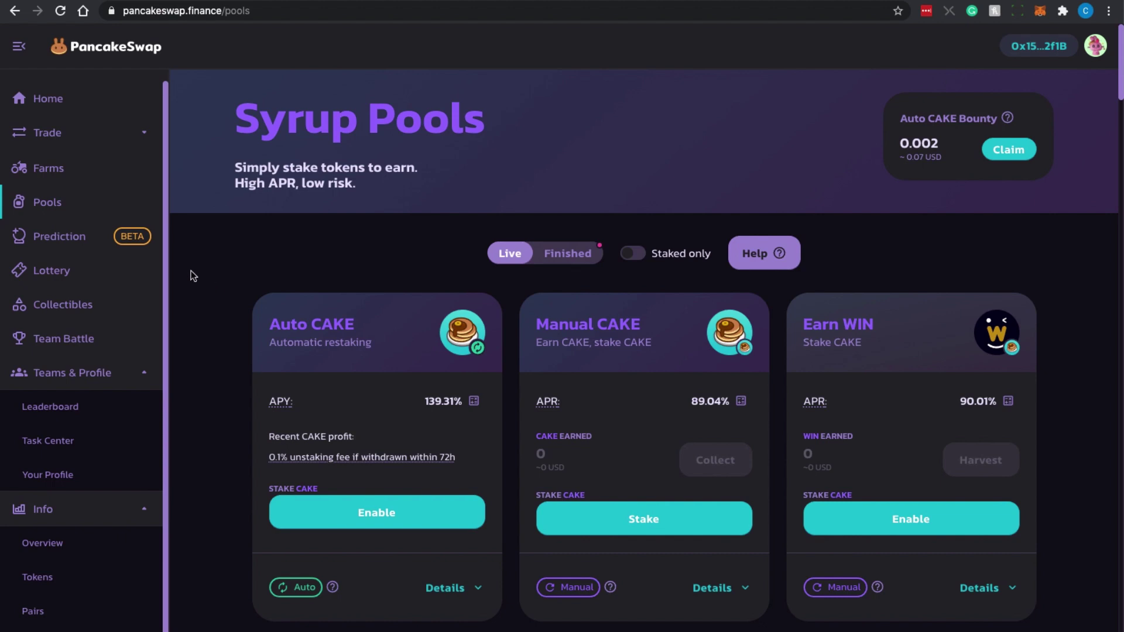
# - In PancakeSwap, start adding liquidity with BNB and CAKE as the token pair
pyautogui.click(67, 142)
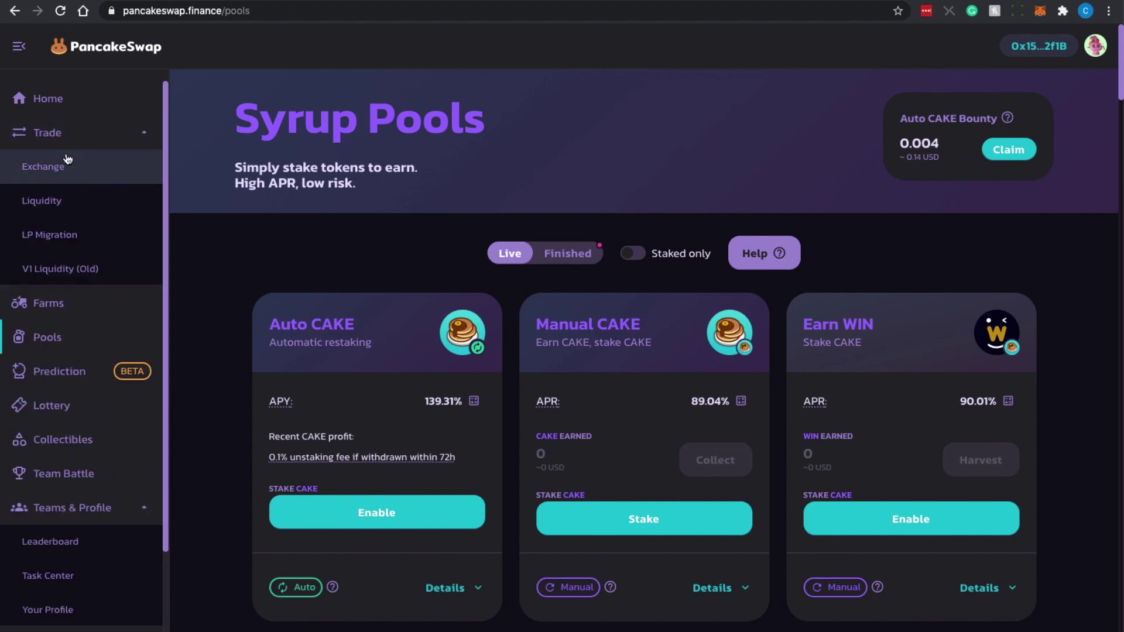
pyautogui.click(72, 207)
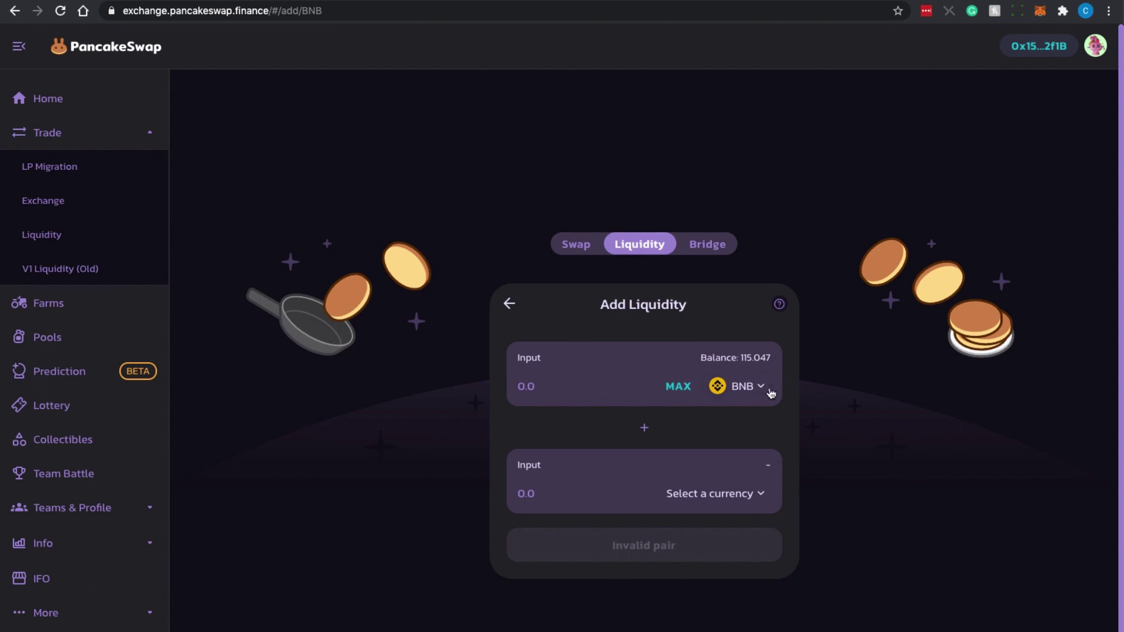
pyautogui.click(749, 495)
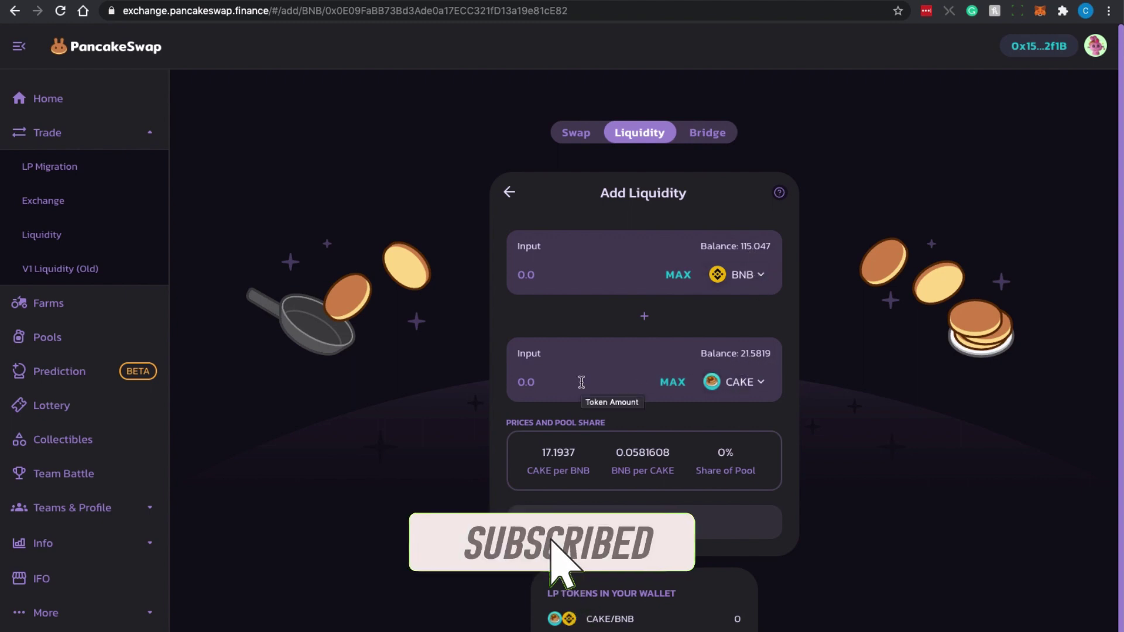
# - Supply 5 CAKE with the matching BNB as liquidity, confirm the transaction in the wallet, and check it on BscScan
pyautogui.click(628, 382)
pyautogui.write('5')
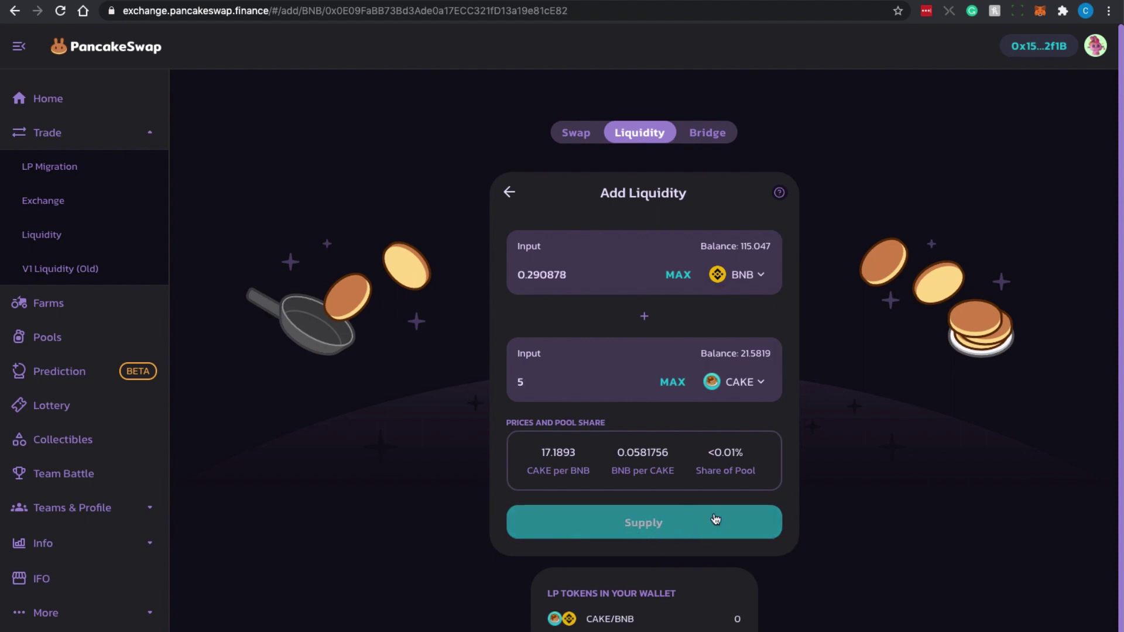
pyautogui.click(715, 519)
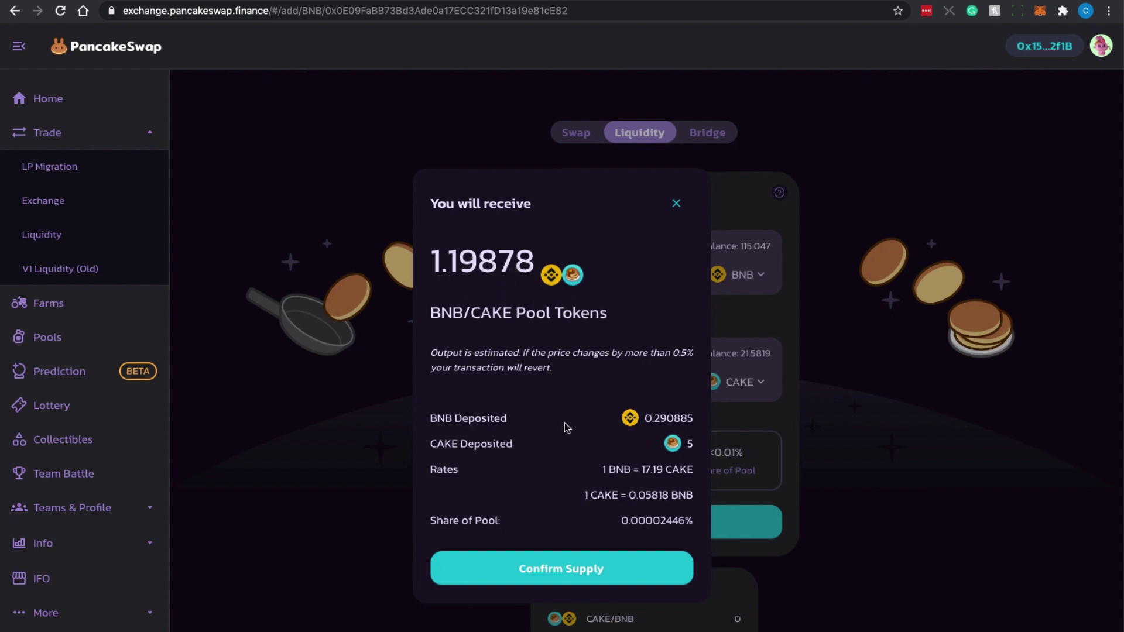
pyautogui.click(593, 572)
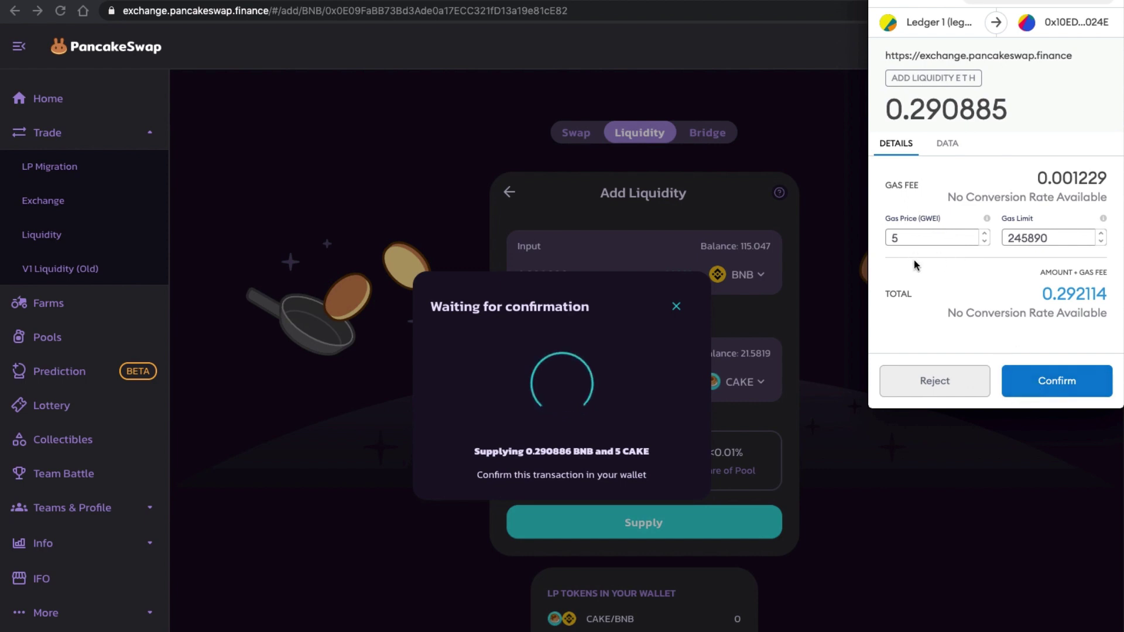
pyautogui.click(1045, 382)
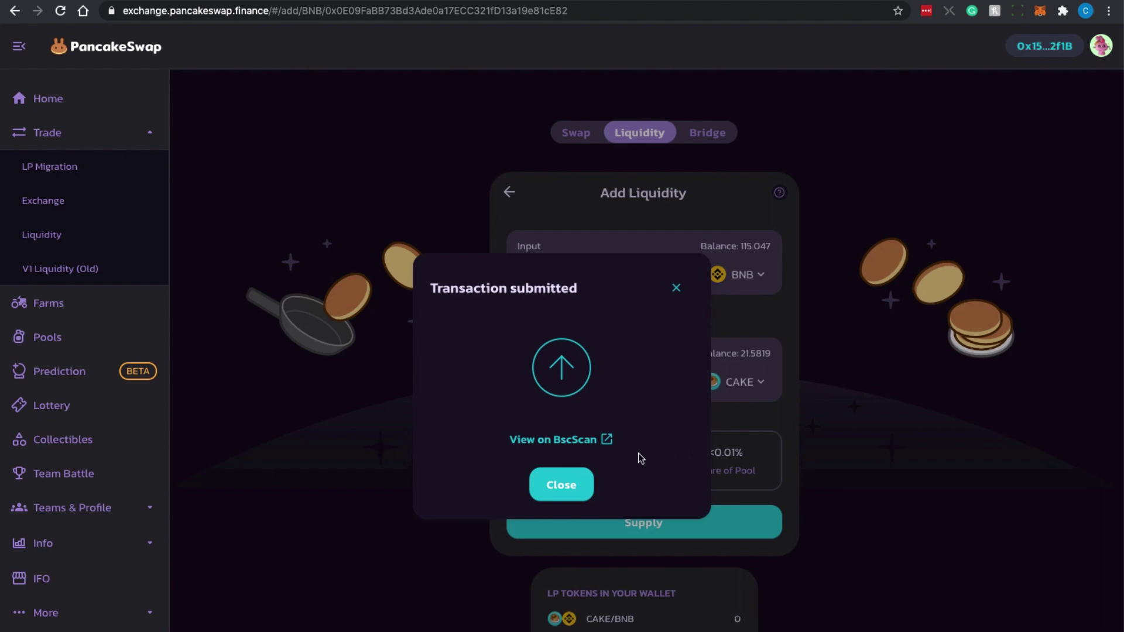
pyautogui.click(574, 446)
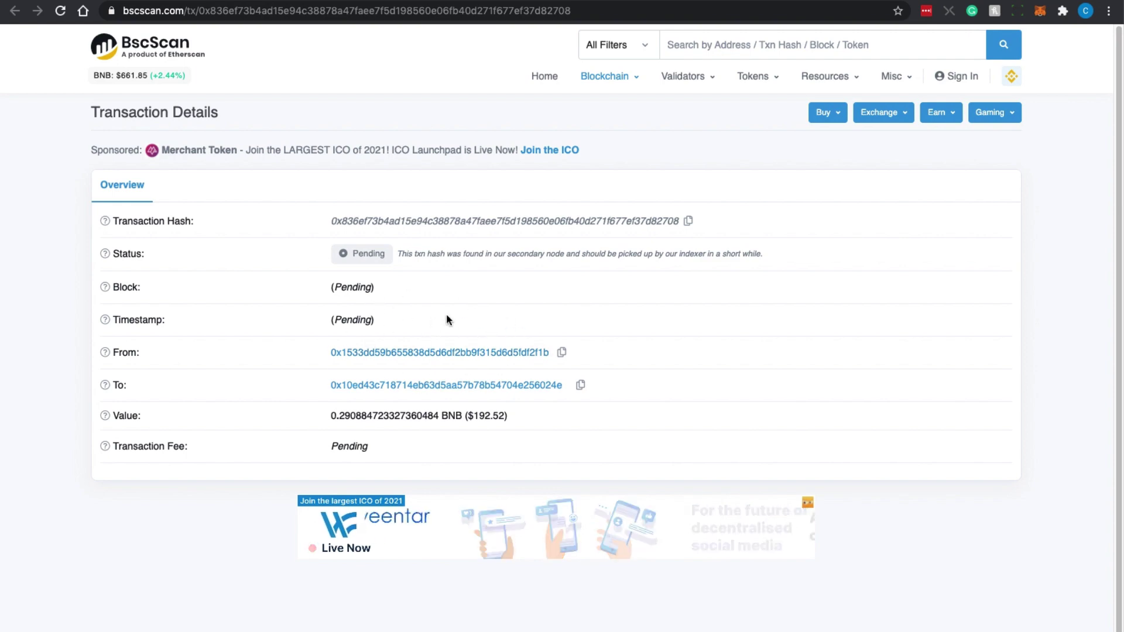
pyautogui.hotkey('ctrl', 'w')
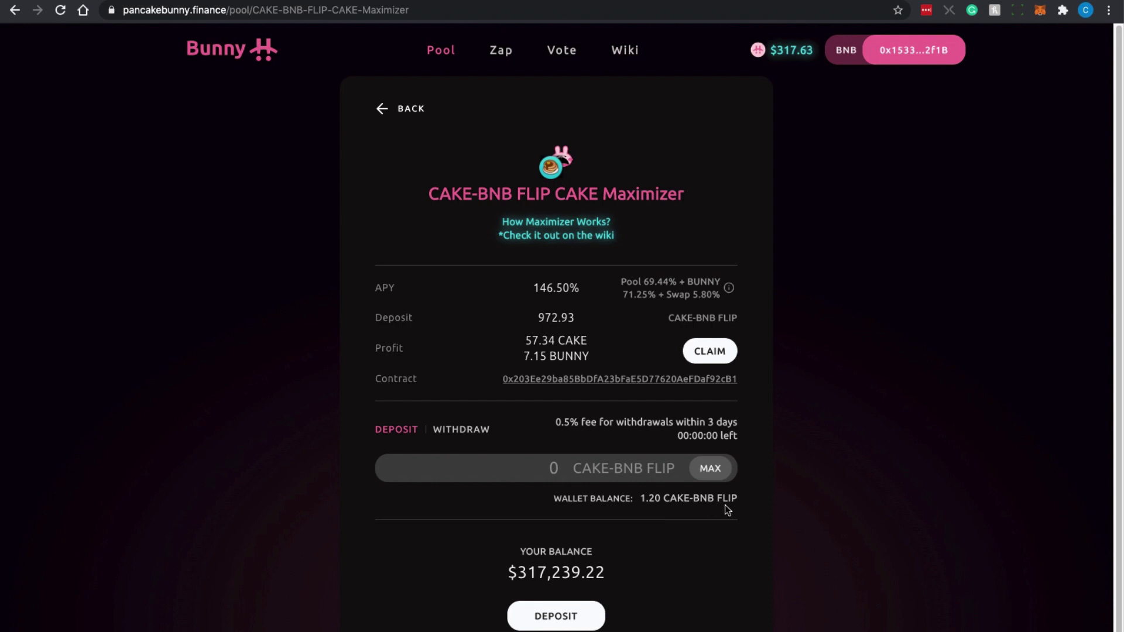
# - On PancakeBunny, deposit the full wallet balance of CAKE-BNB FLIP into the CAKE Maximizer pool and confirm the transaction in the wallet
pyautogui.click(709, 468)
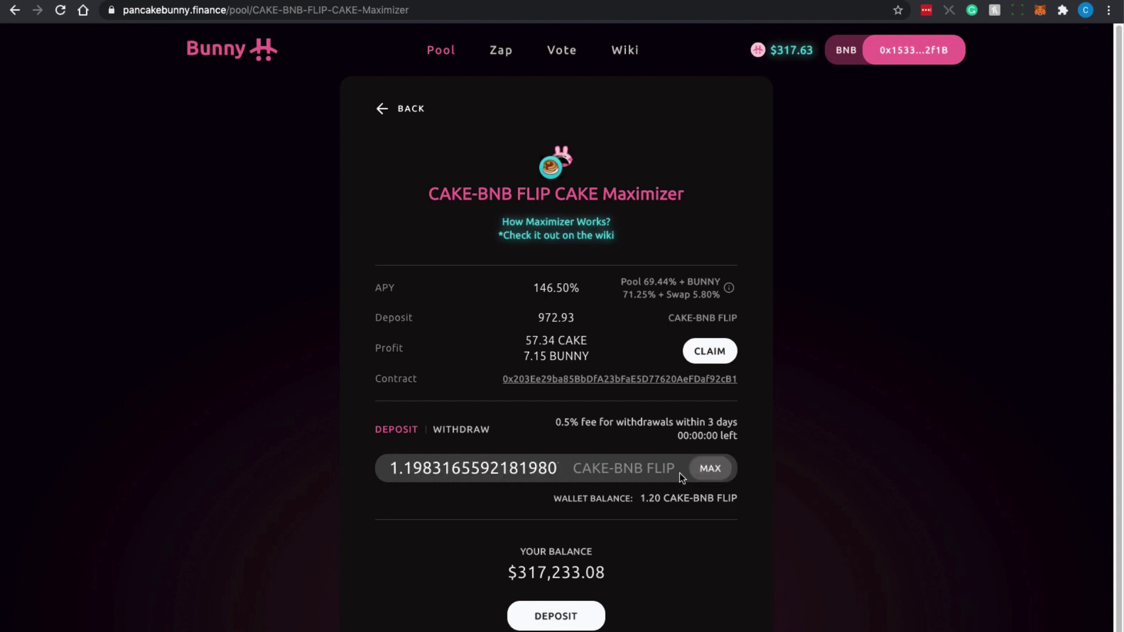
pyautogui.click(568, 617)
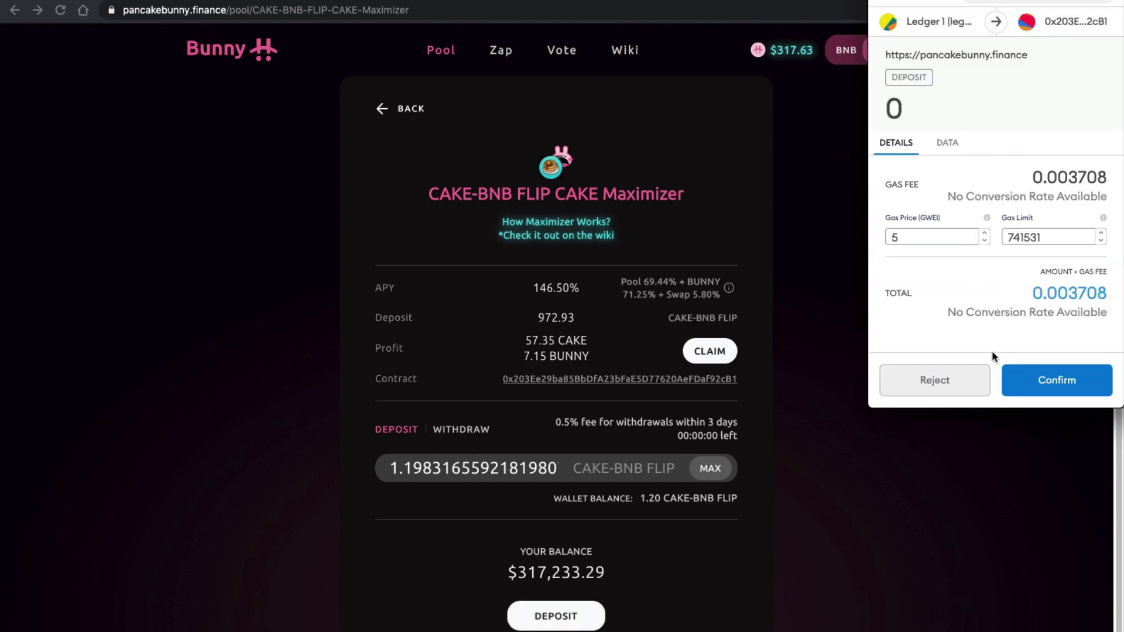
pyautogui.click(1045, 381)
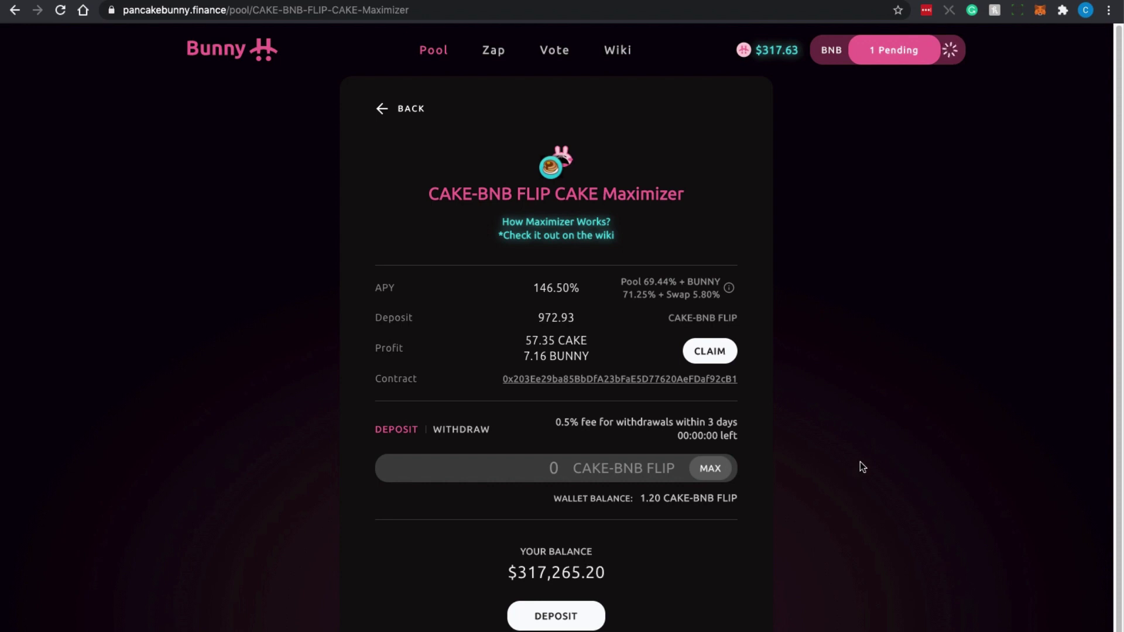
# - Check the pending CAKE-BNB FLIP deposit on BscScan from the wallet's recent transactions
pyautogui.click(908, 56)
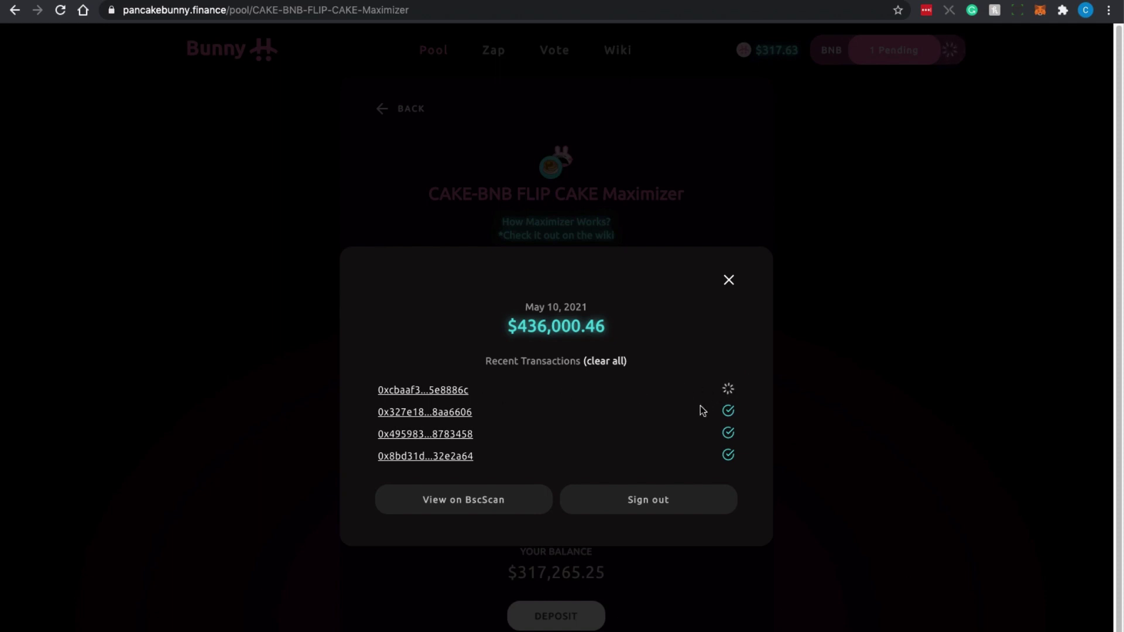
pyautogui.click(454, 391)
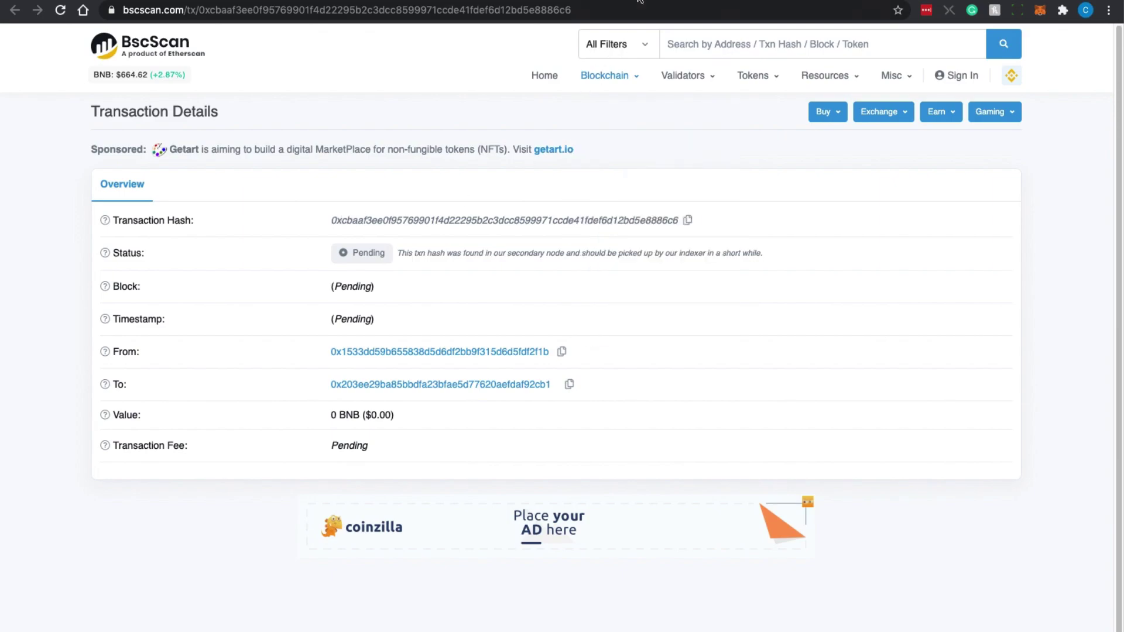
pyautogui.hotkey('ctrl', 'w')
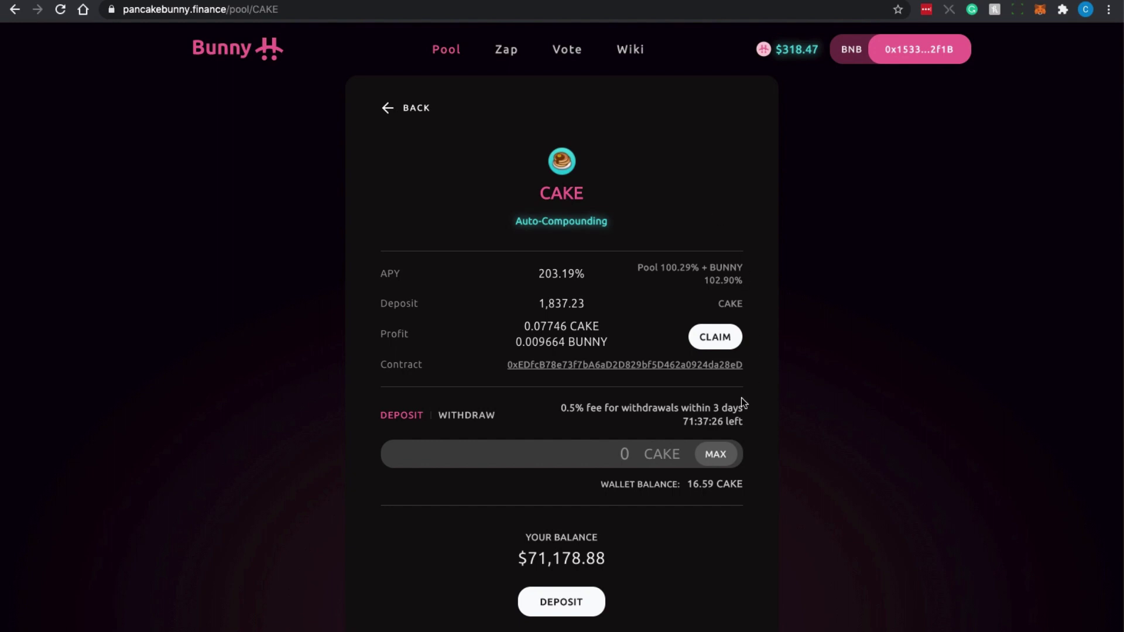
# - Review the CAKE-BNB FLIP pool alongside PancakeSwap's BNB and CAKE liquidity page, and return to the pool list
pyautogui.hotkey('alt', 'Left')
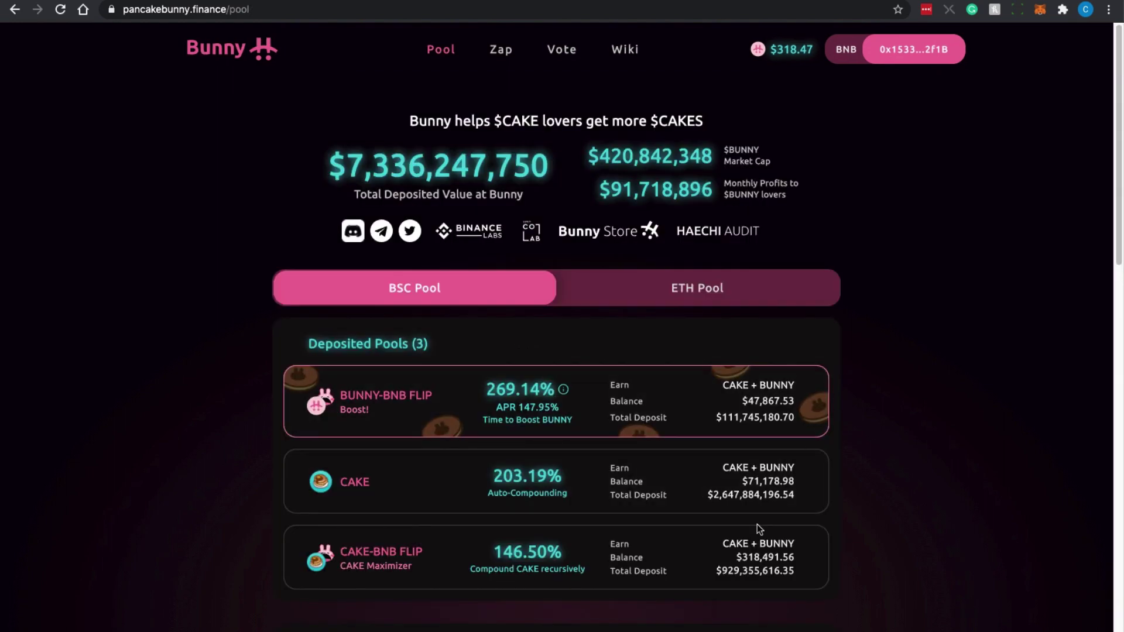
pyautogui.click(727, 552)
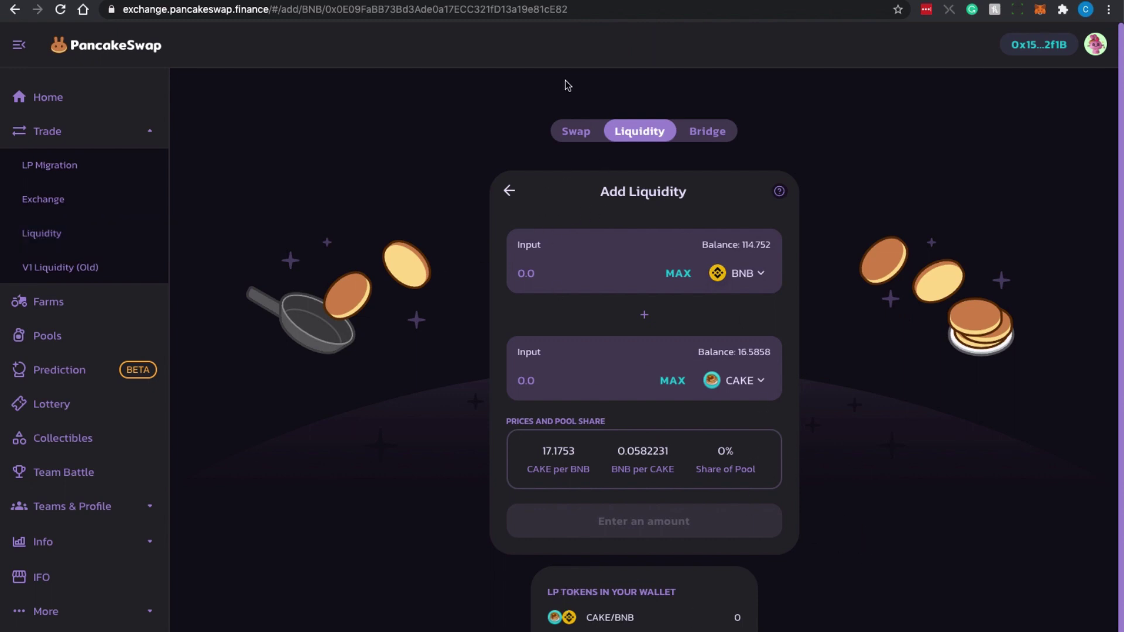
pyautogui.click(117, 0)
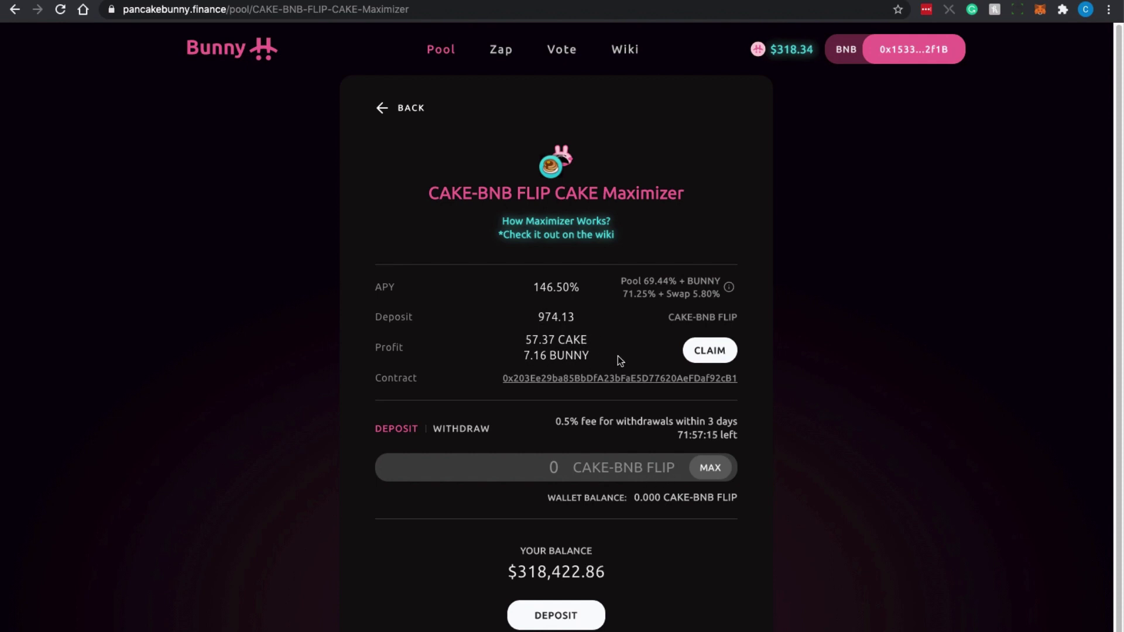
pyautogui.hotkey('alt', 'Left')
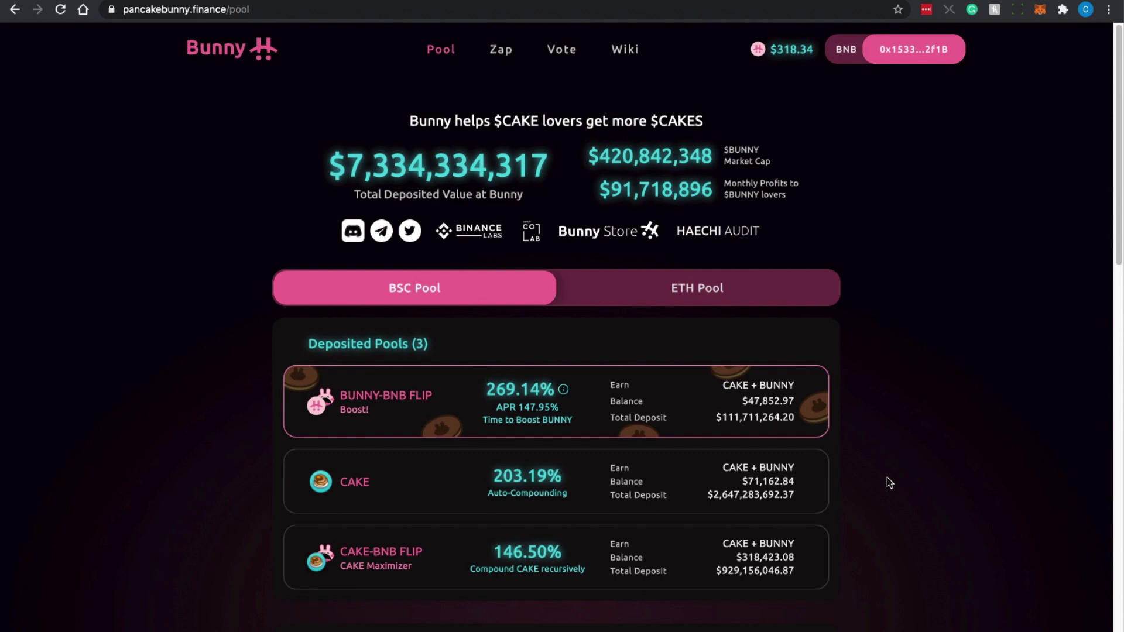
# - Examine the BUNNY-BNB FLIP Boost pool's deposit and profit details, and return to the pool list
pyautogui.scroll(-1, 878, 473)
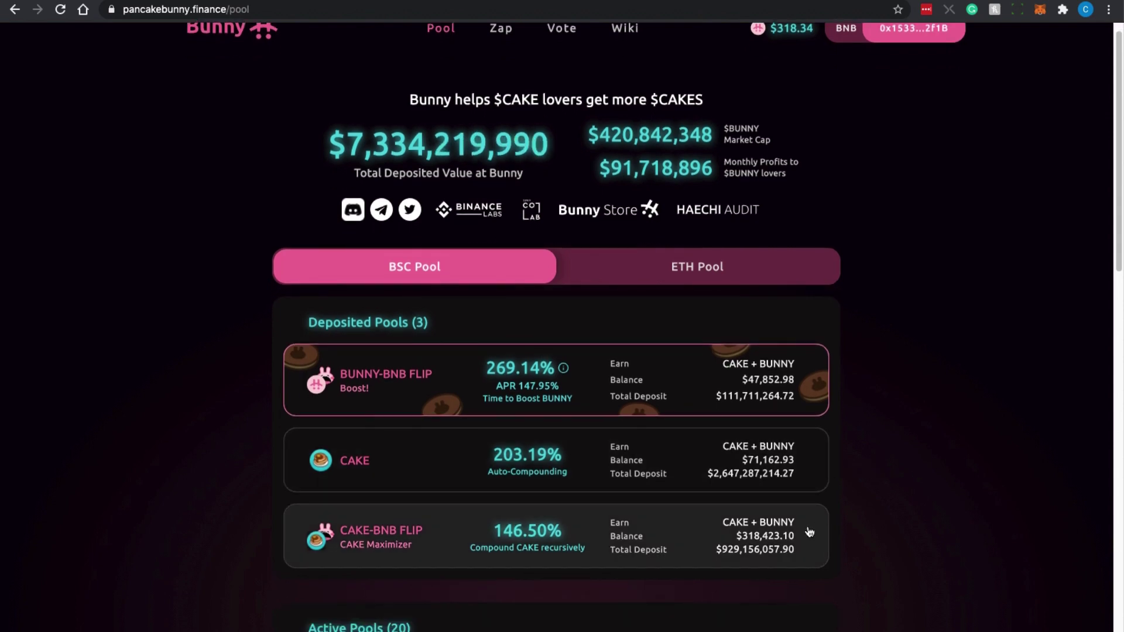
pyautogui.click(797, 390)
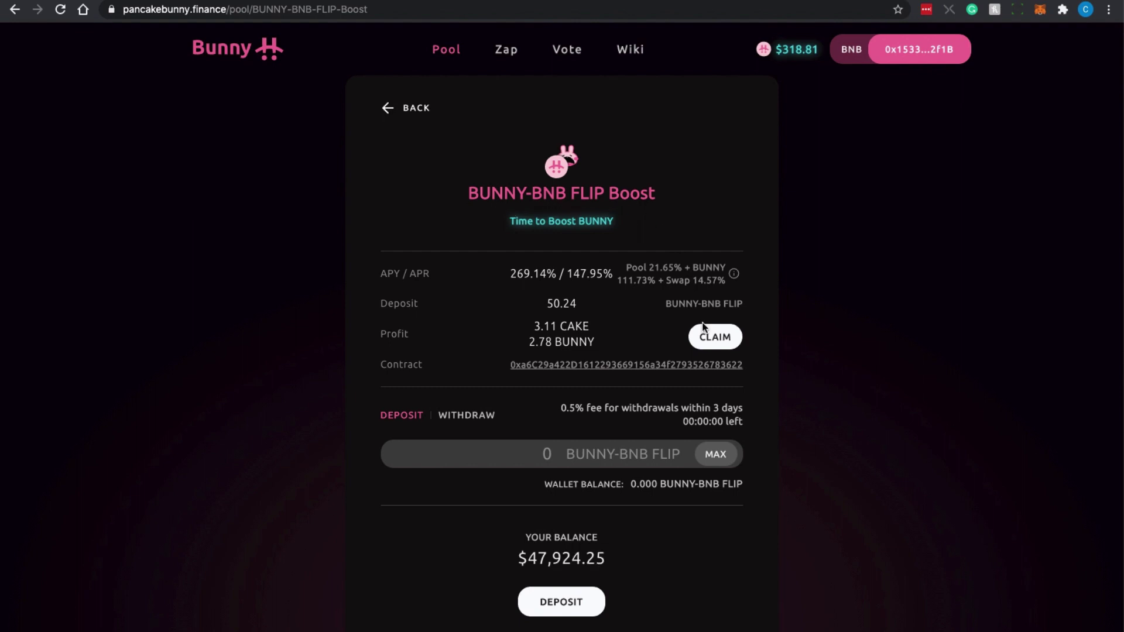
pyautogui.click(384, 109)
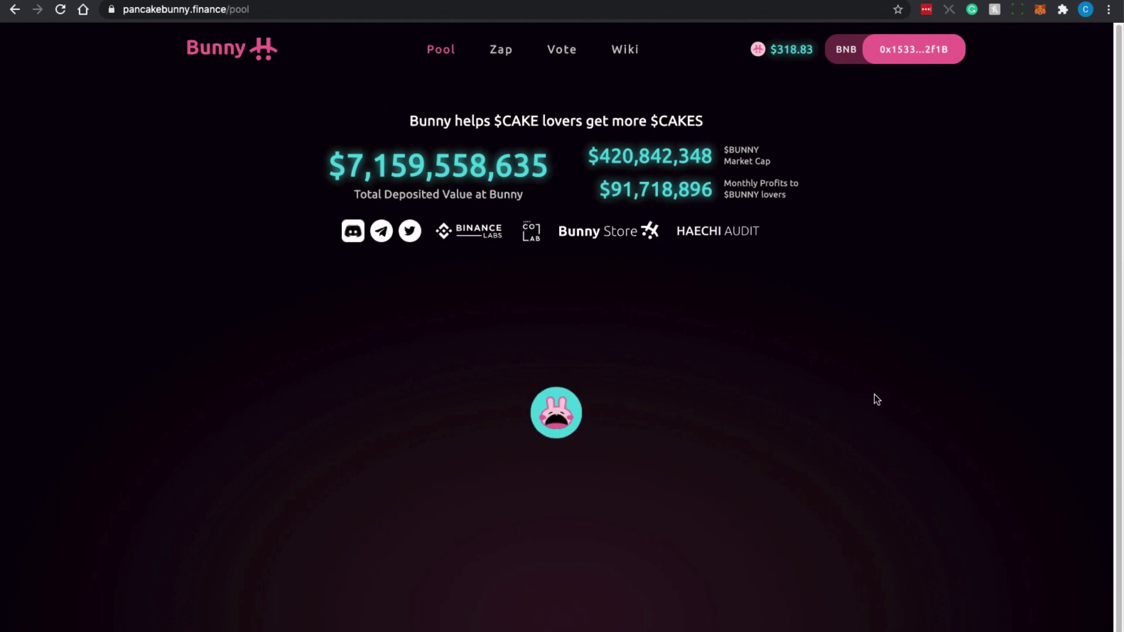
# - Open the BUNNY Boost pool, enter the full BUNNY wallet balance as the deposit amount, and leave without approving it
pyautogui.scroll(-2, 875, 392)
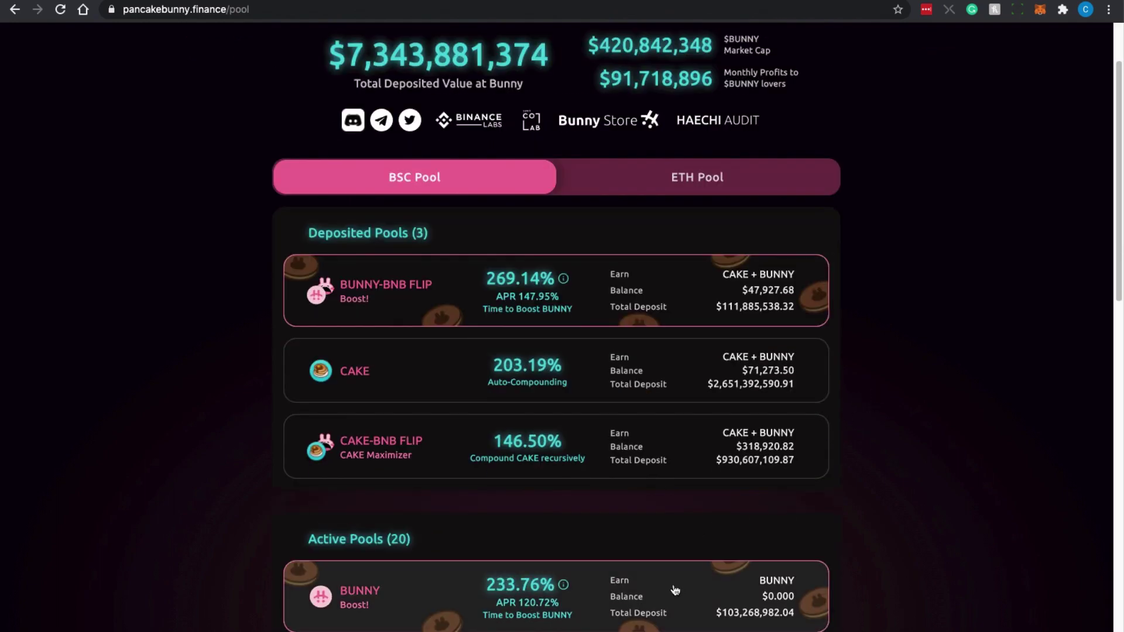
pyautogui.scroll(-1, 966, 497)
pyautogui.scroll(-3, 969, 486)
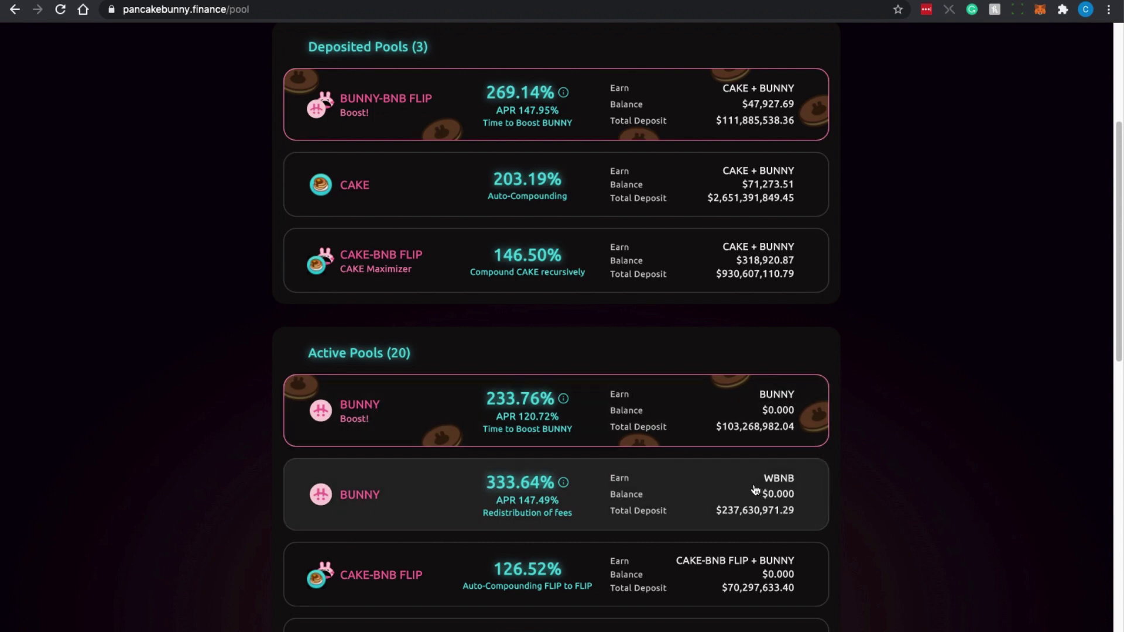
pyautogui.click(706, 428)
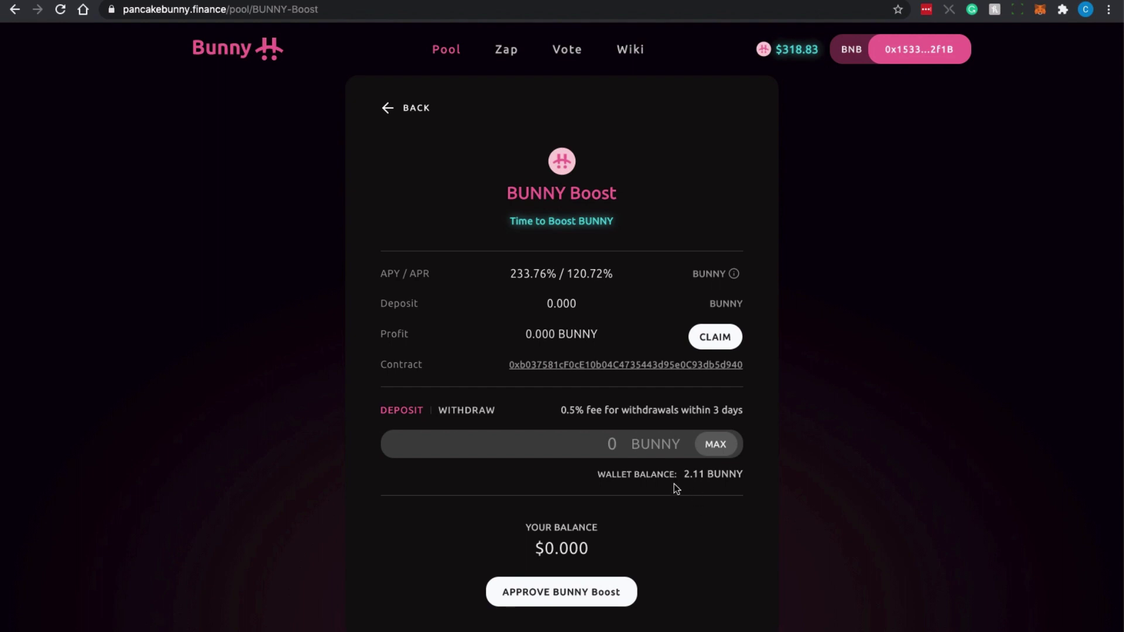
pyautogui.click(715, 444)
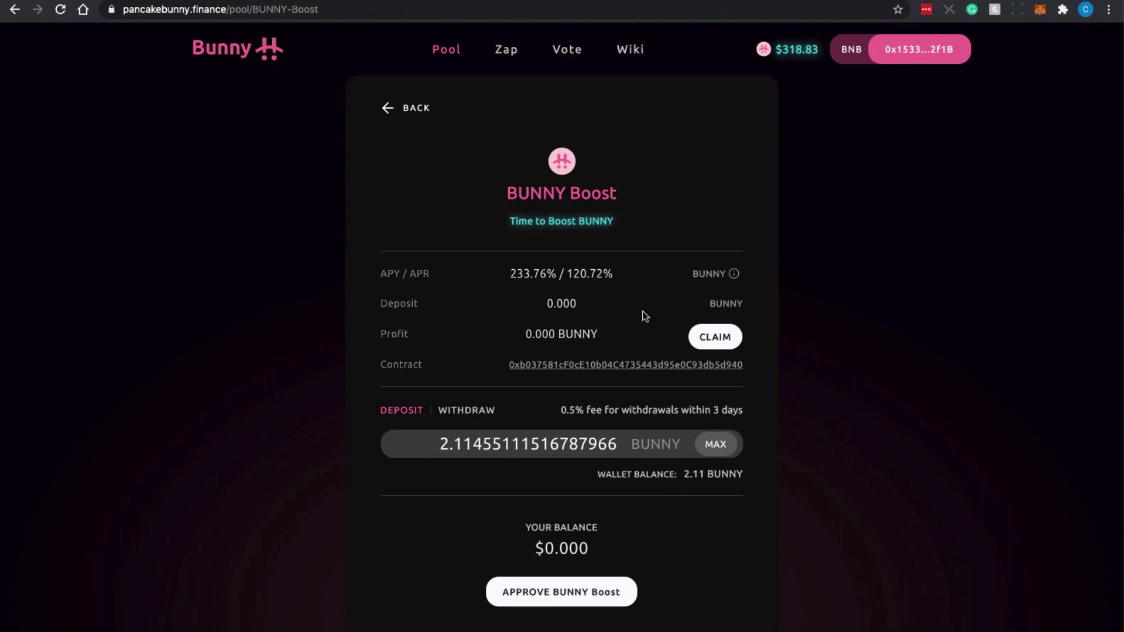
pyautogui.click(389, 107)
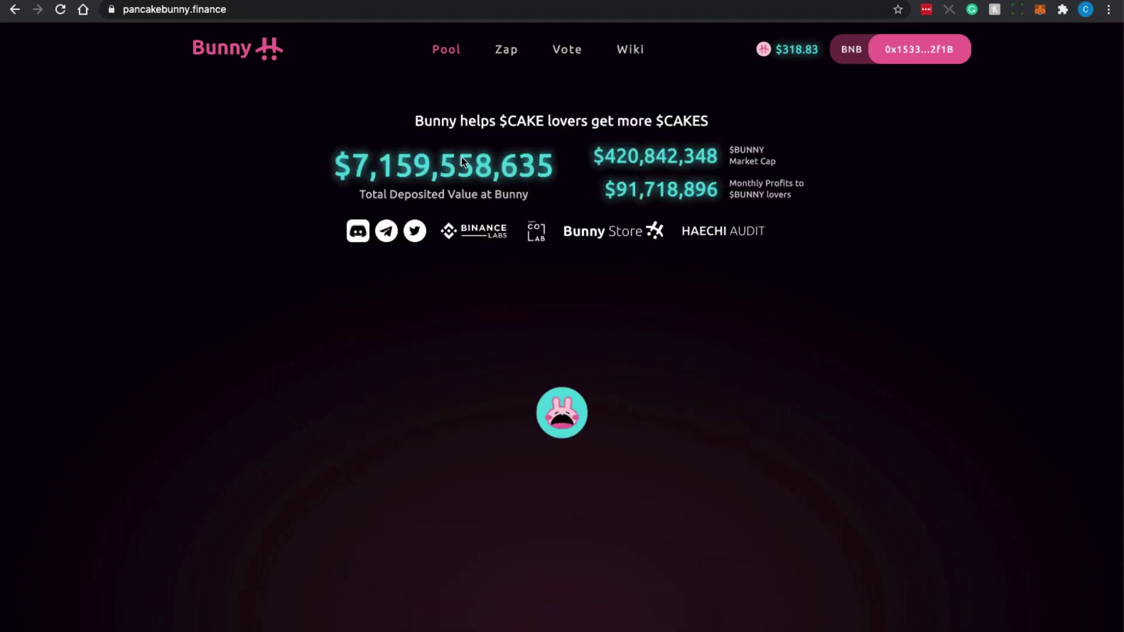
# - Look through the deposited and active BSC pools, comparing their APYs, reward tokens and total deposits
pyautogui.scroll(-3, 861, 380)
pyautogui.scroll(2, 864, 381)
pyautogui.scroll(1, 864, 381)
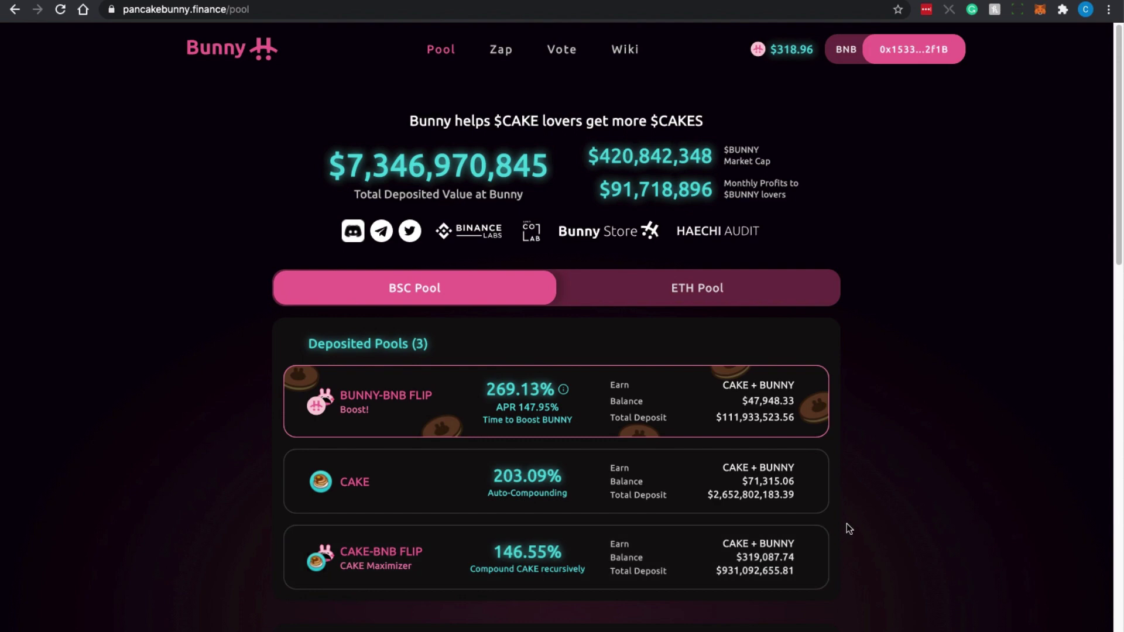
pyautogui.scroll(-5, 867, 513)
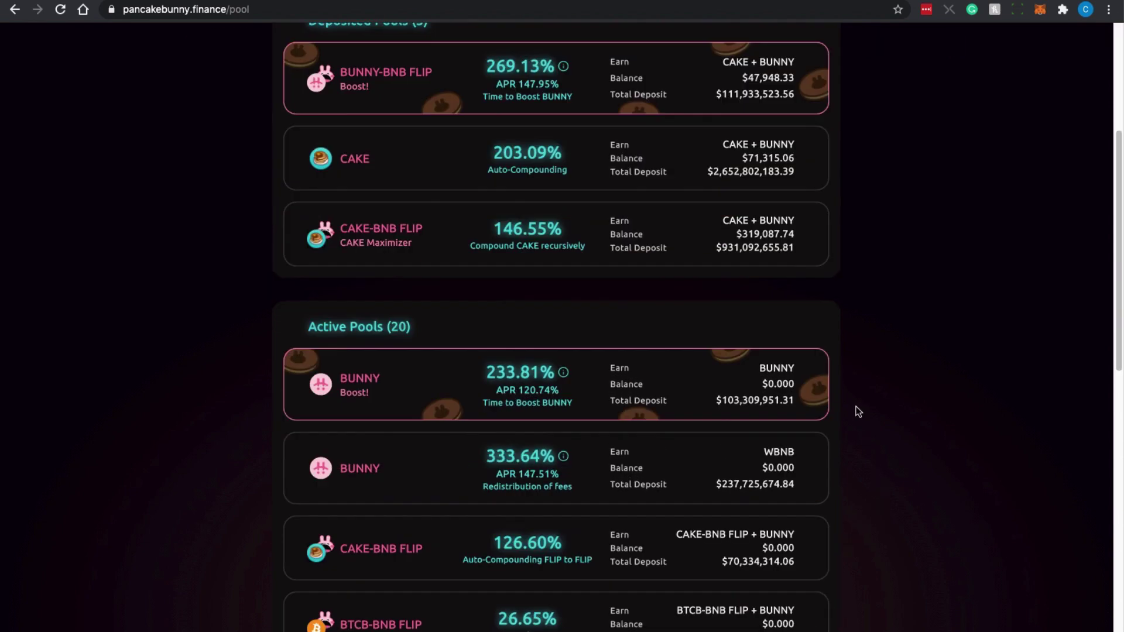
pyautogui.scroll(-10, 882, 437)
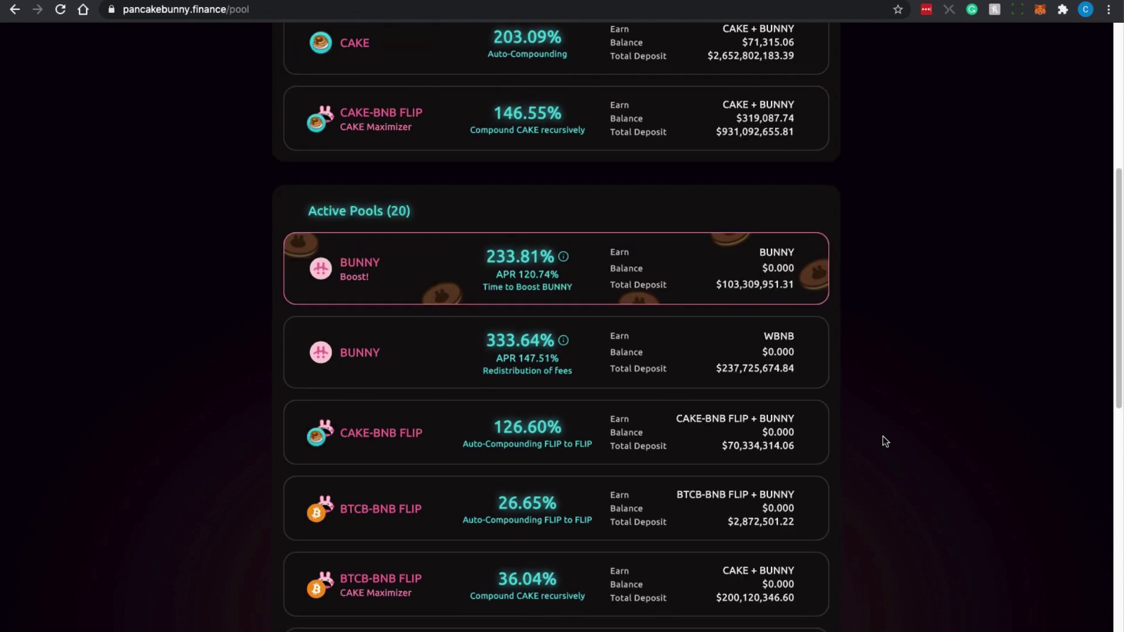
pyautogui.scroll(-9, 882, 437)
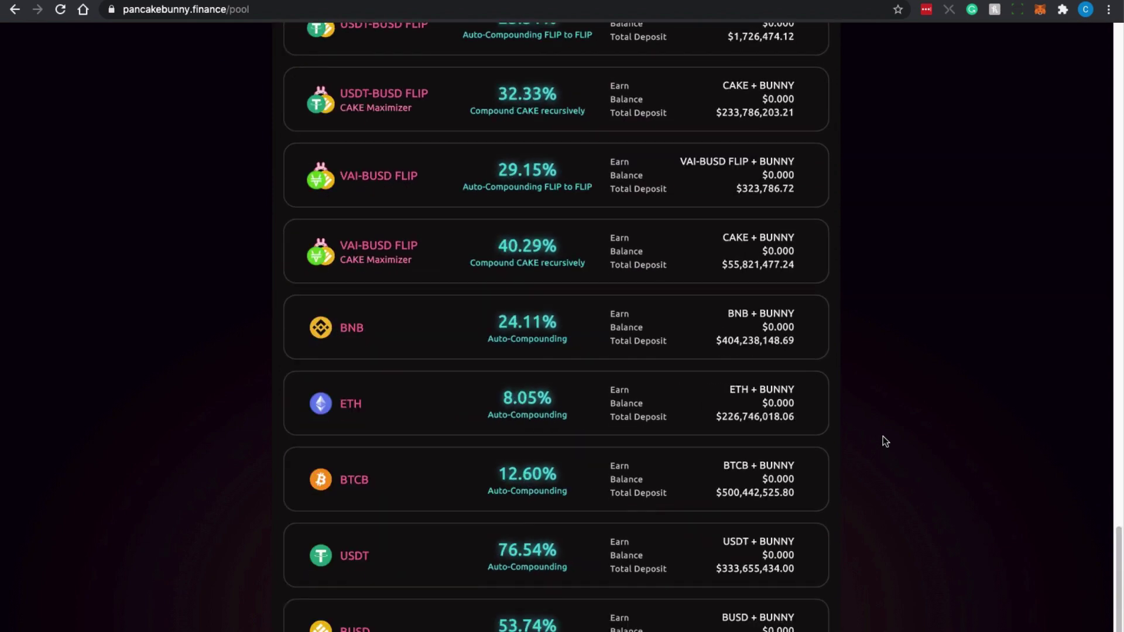
pyautogui.scroll(20, 882, 437)
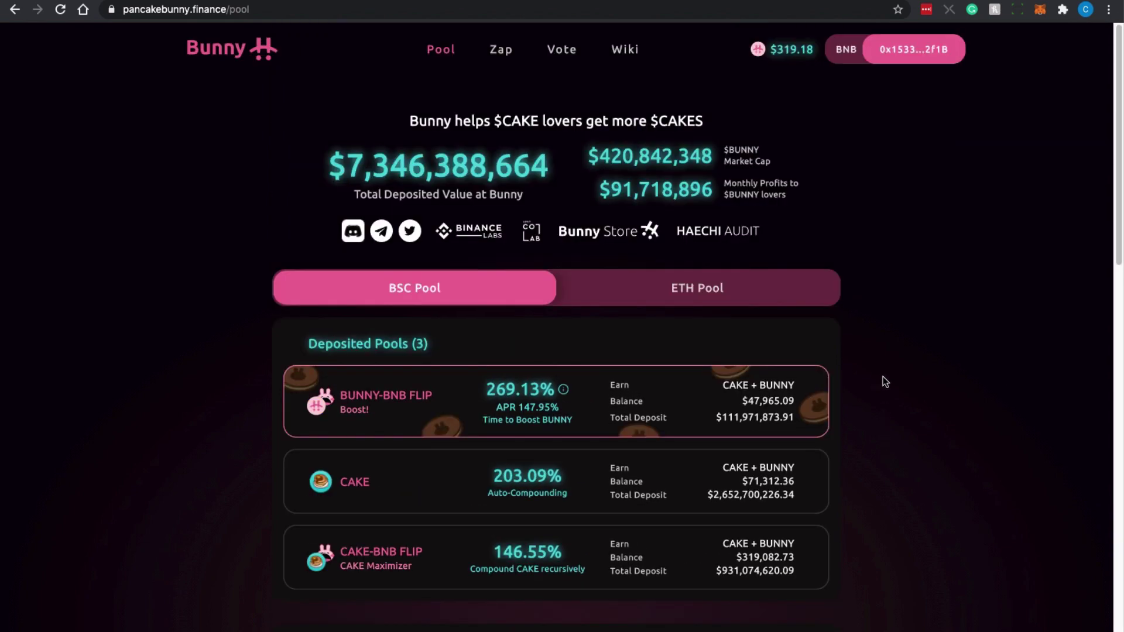